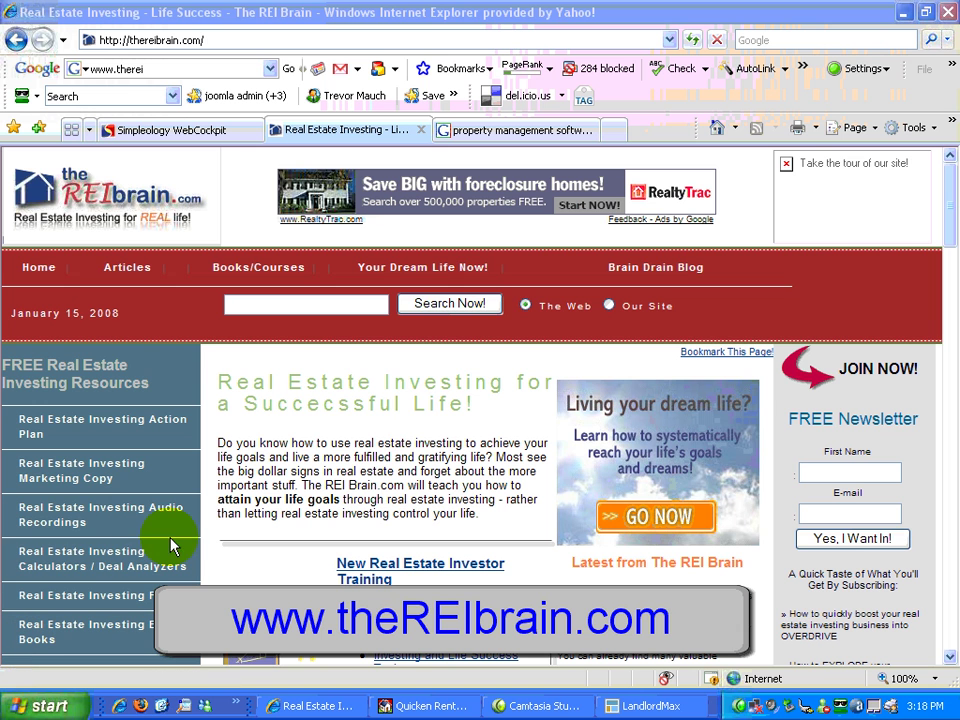
Open the RentRight site from the property management software search results and look through its home page
click(515, 133)
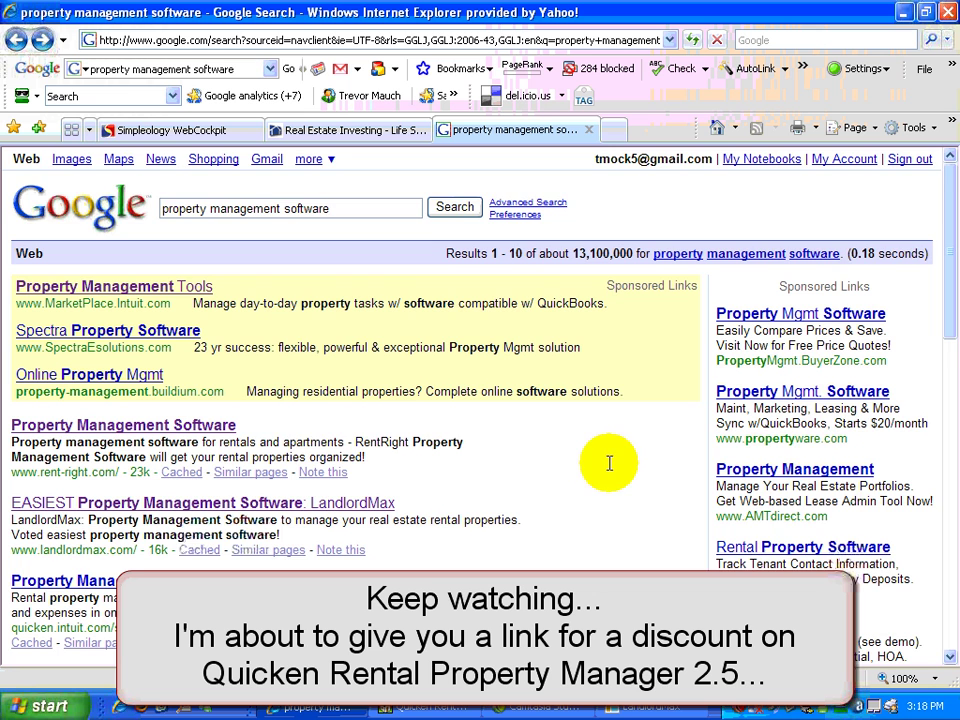
scroll(641, 455, down, 1)
scroll(638, 452, down, 2)
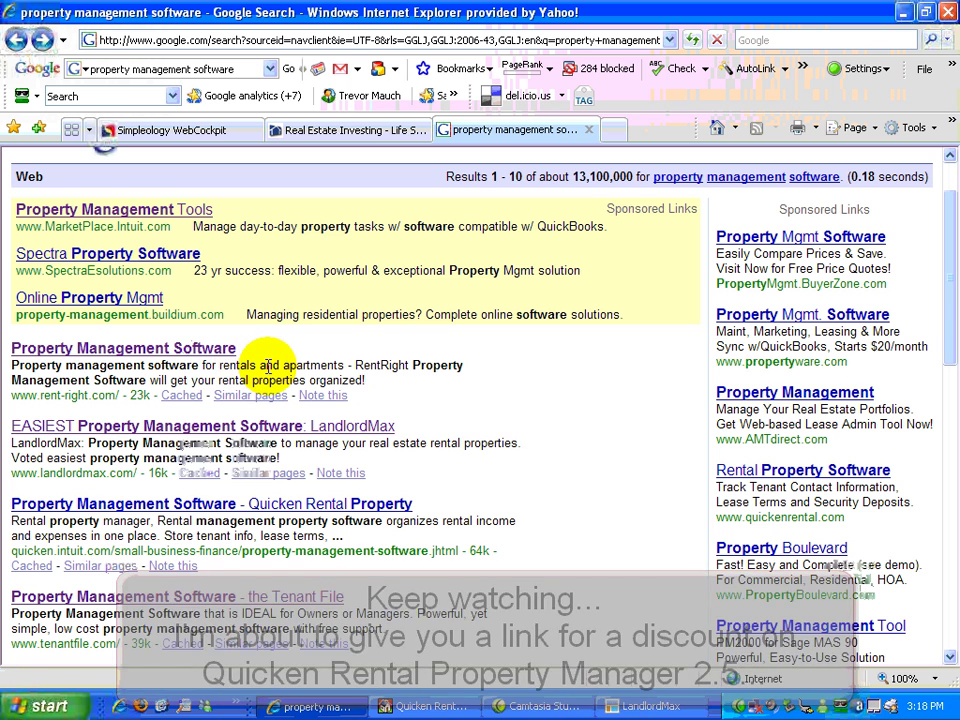
click(160, 347)
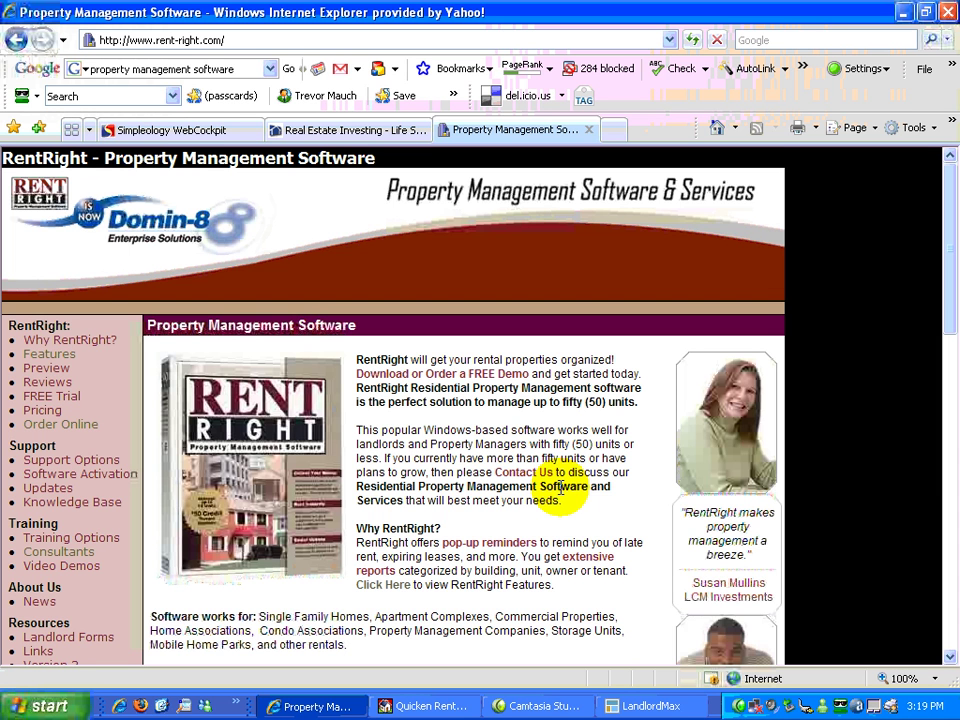
scroll(514, 516, down, 5)
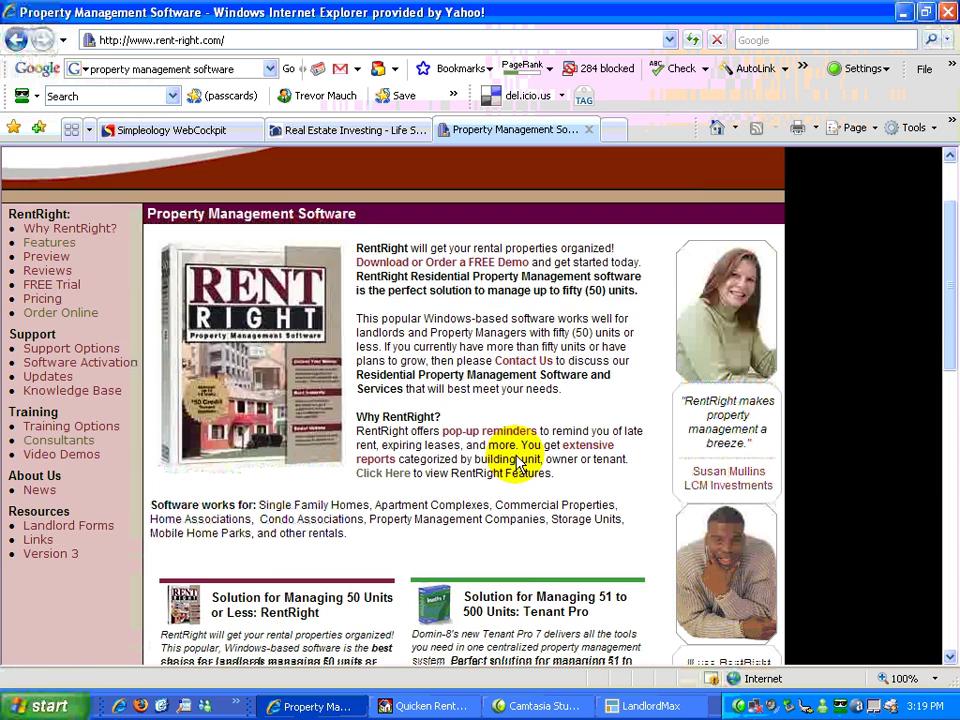
scroll(450, 467, down, 3)
scroll(455, 473, up, 3)
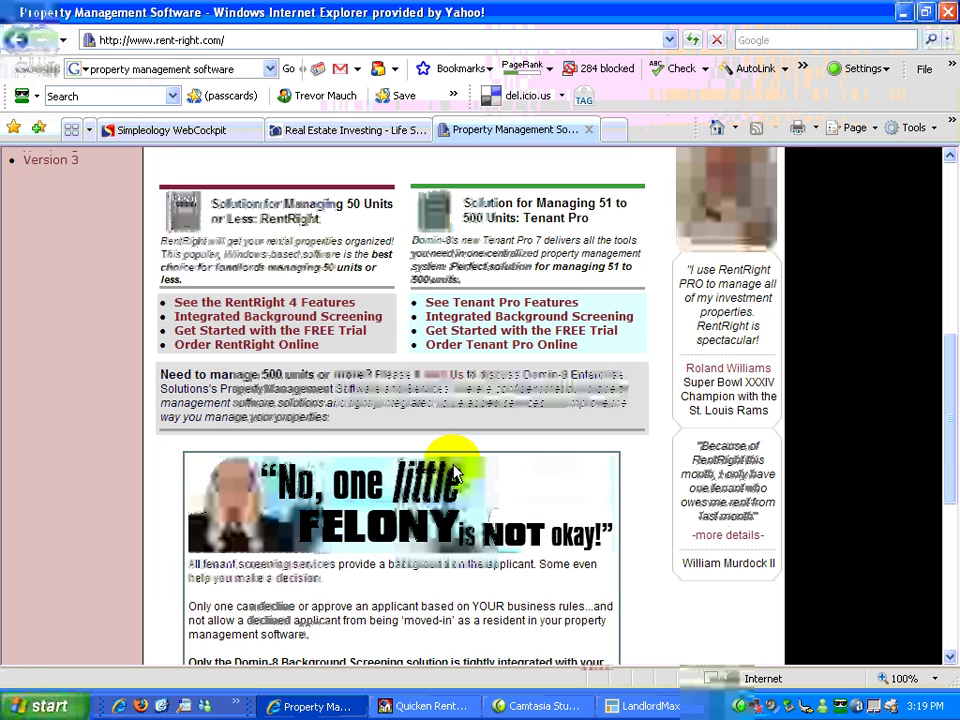
scroll(453, 473, up, 5)
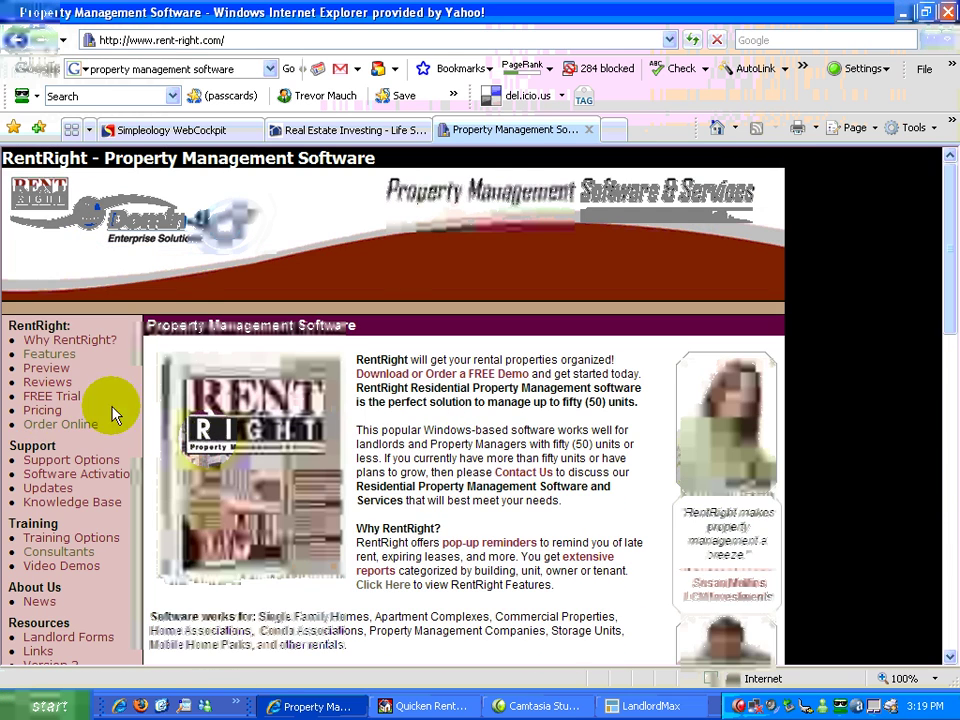
scroll(468, 392, down, 3)
scroll(456, 440, up, 3)
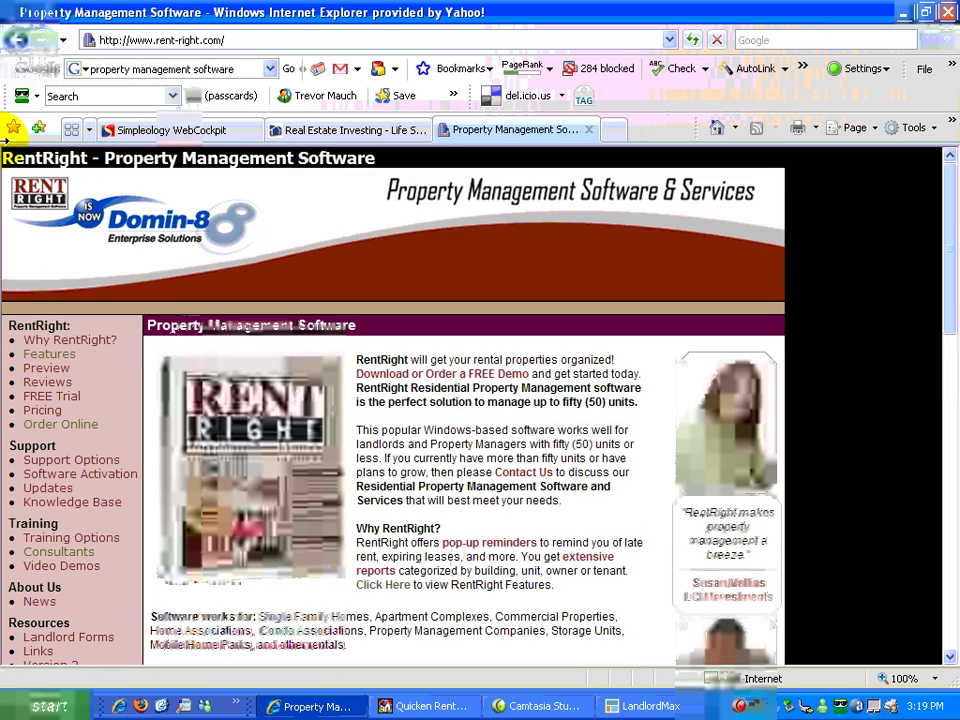
Return to the search results, view the LandlordMax home page, and go back to the results
click(20, 38)
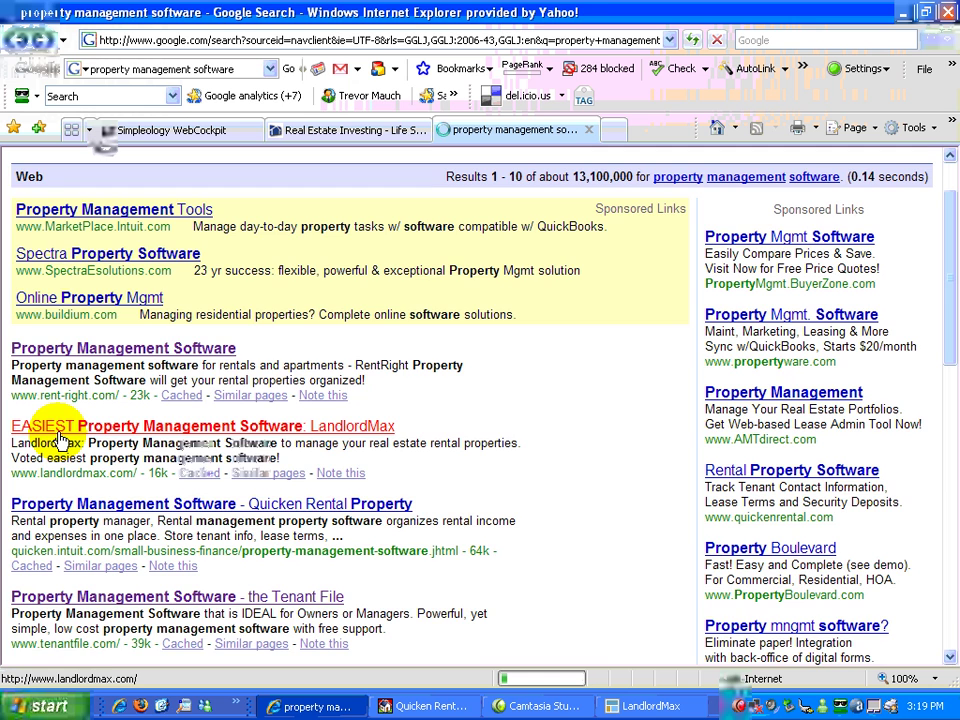
click(59, 437)
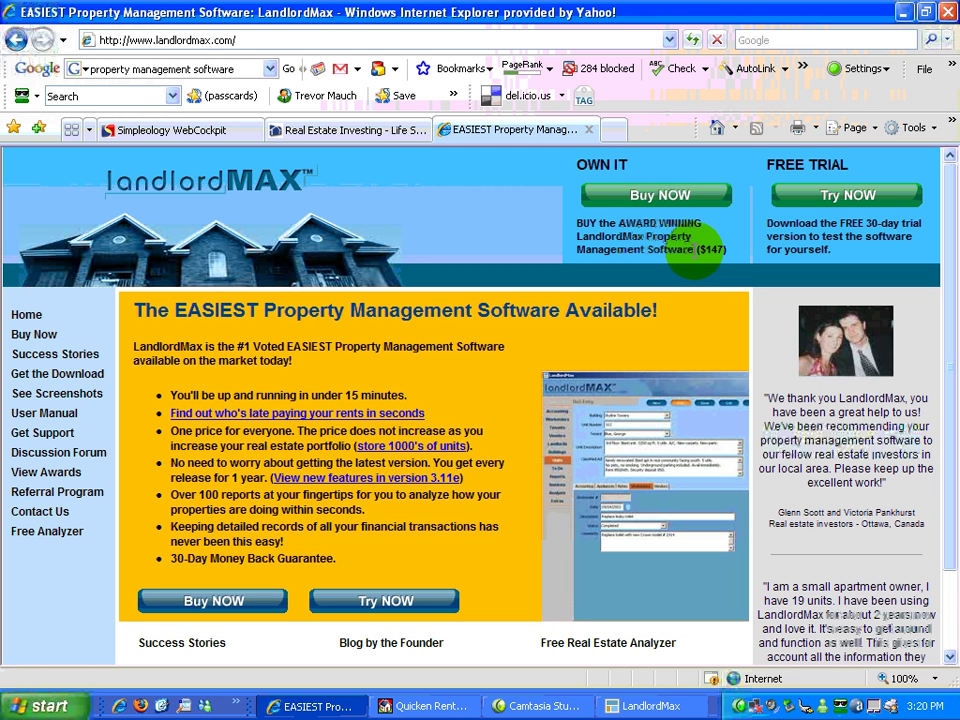
click(17, 40)
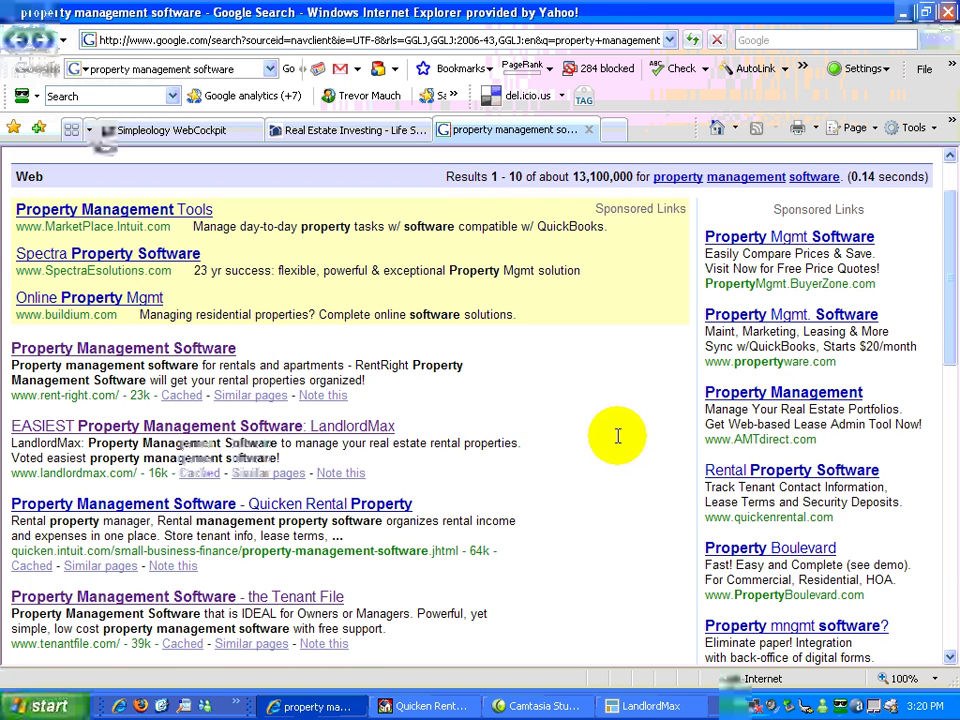
Open the Quicken Rental Property result and look through the Rental Property Manager 2.5 product page
scroll(615, 435, down, 1)
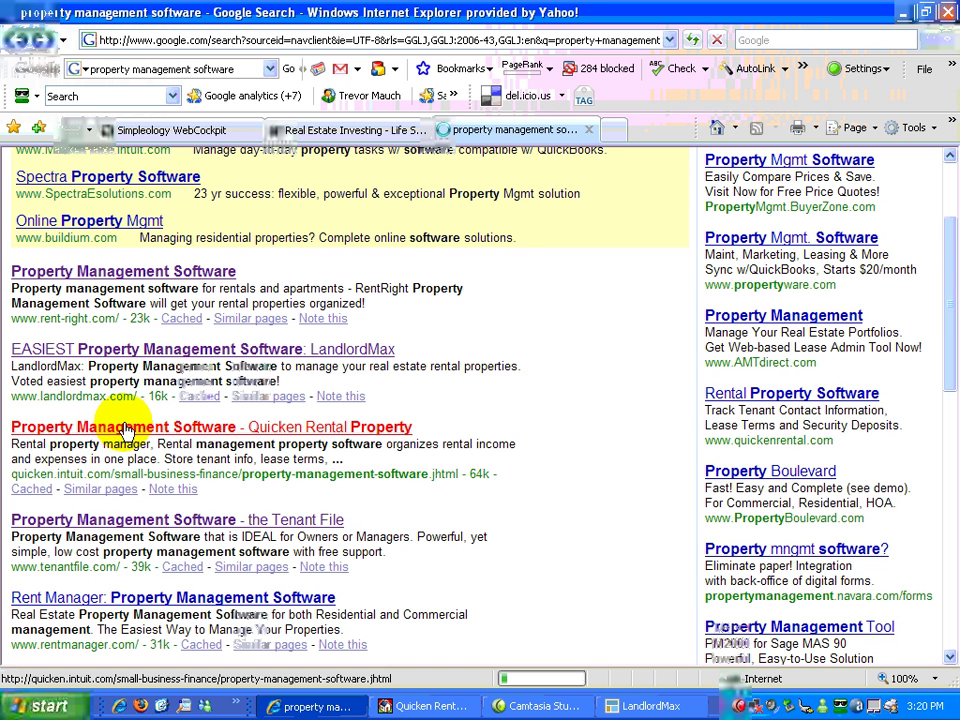
click(124, 431)
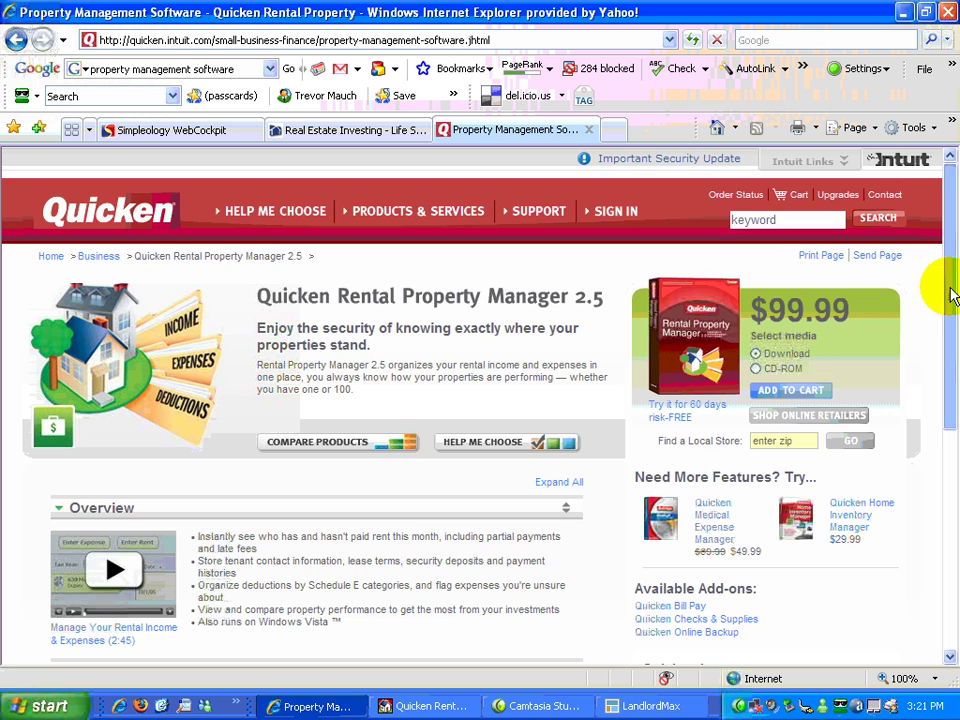
drag(953, 292, 953, 525)
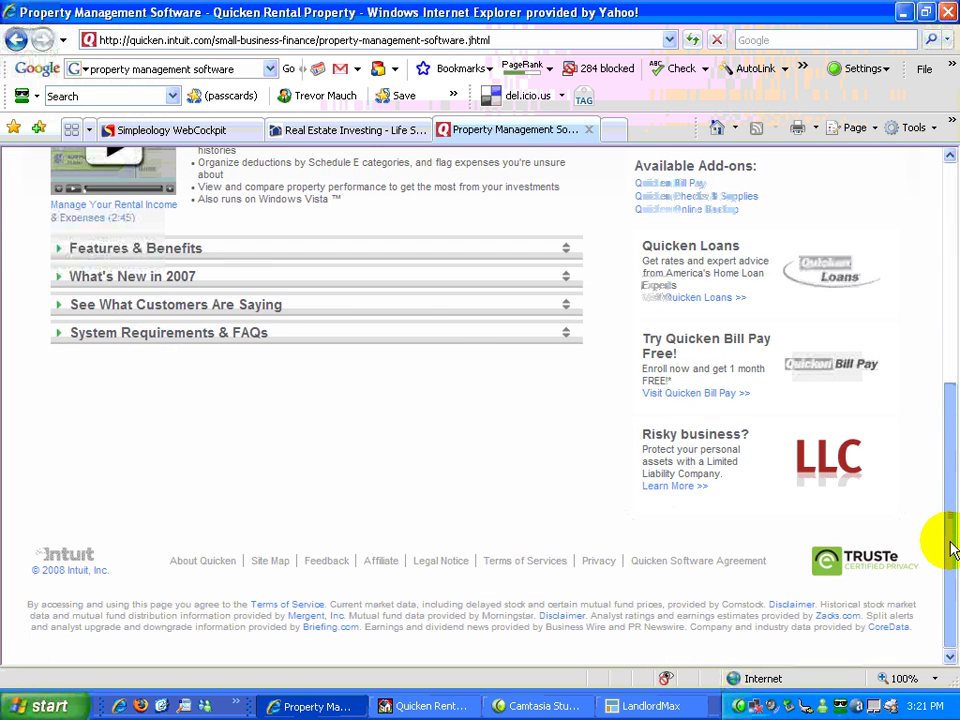
key(Home)
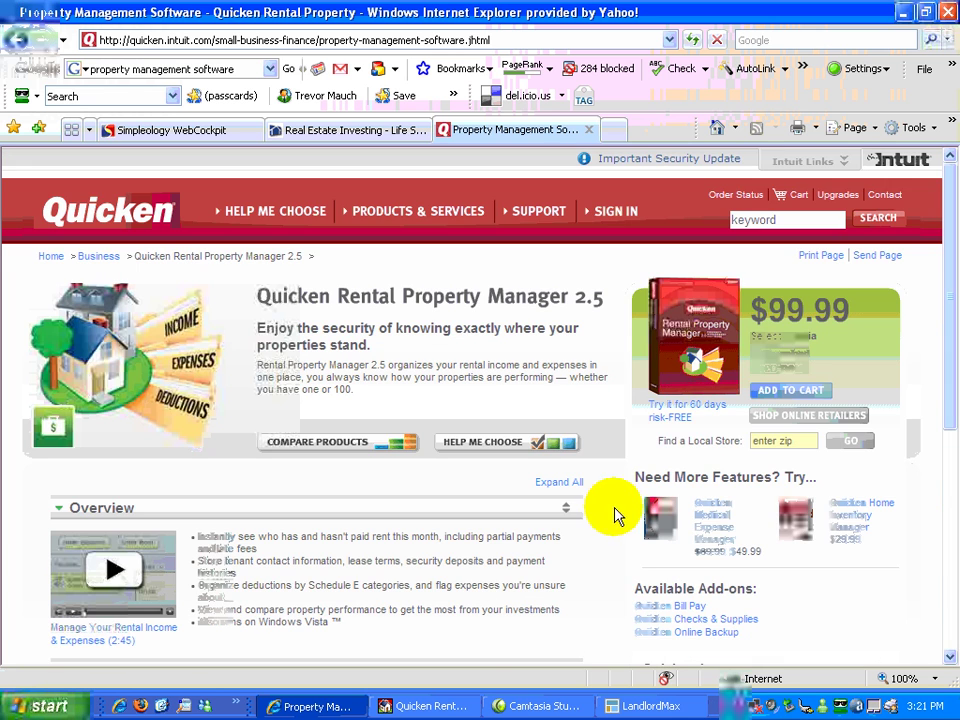
Switch to Quicken Rental Property Manager and view the Rent Center's history through January and February 2008
click(420, 702)
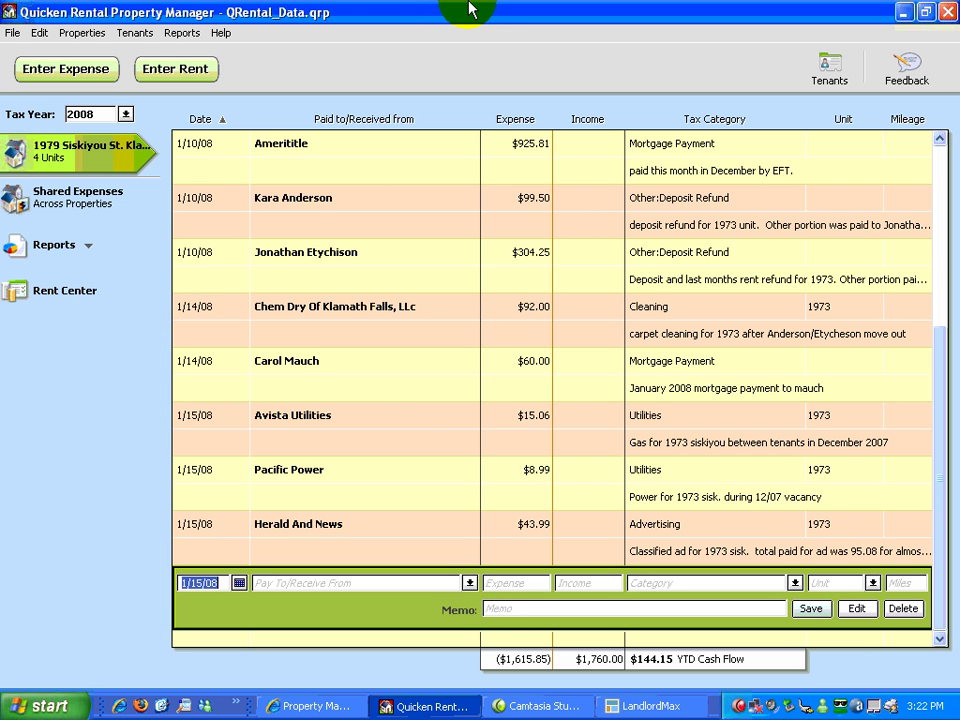
click(125, 295)
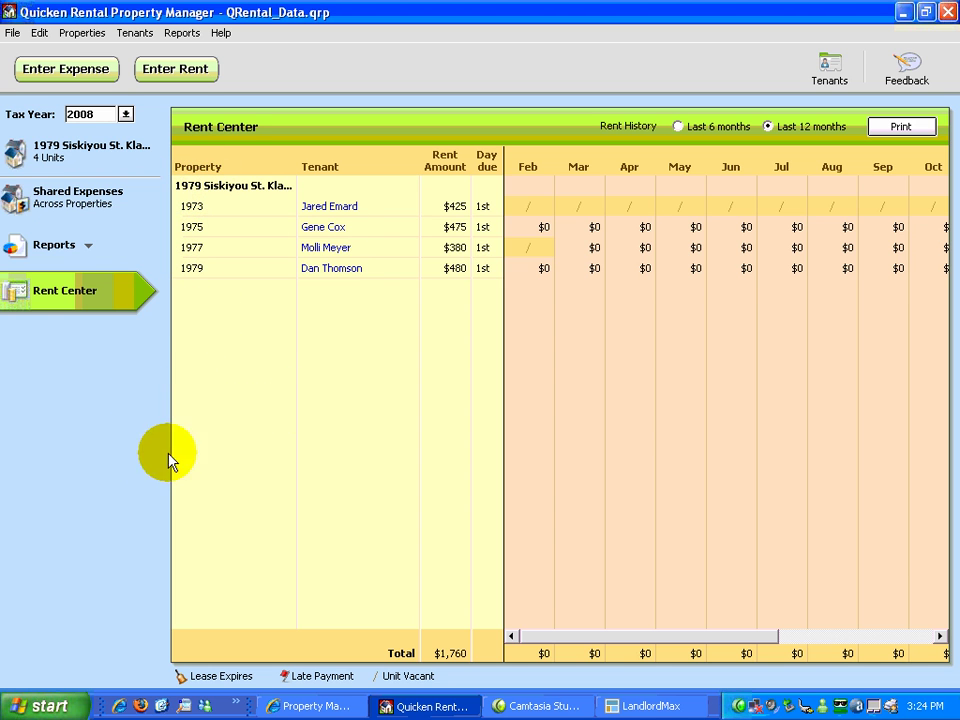
drag(560, 636, 592, 648)
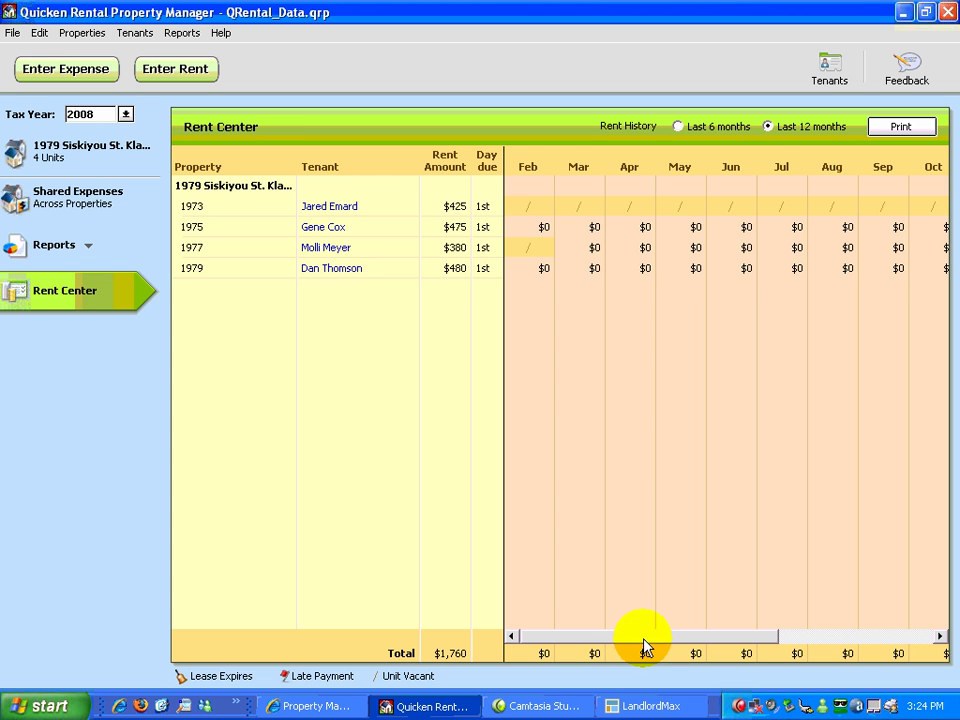
drag(645, 648, 859, 613)
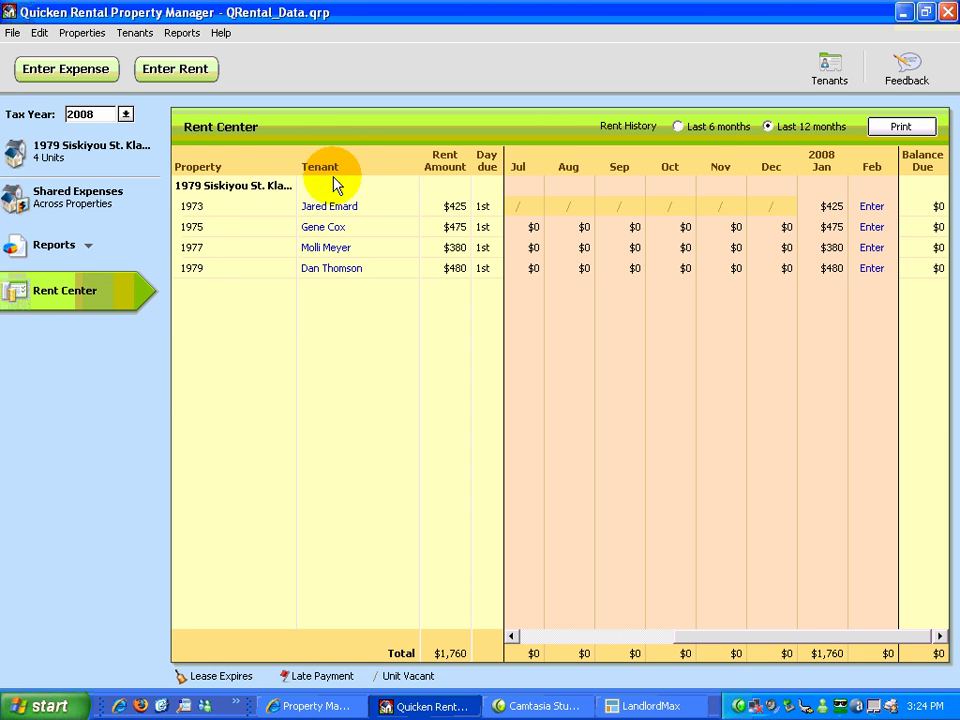
Review the tenant details and the January 2008 rent record for unit 1973, closing both without changes
click(318, 207)
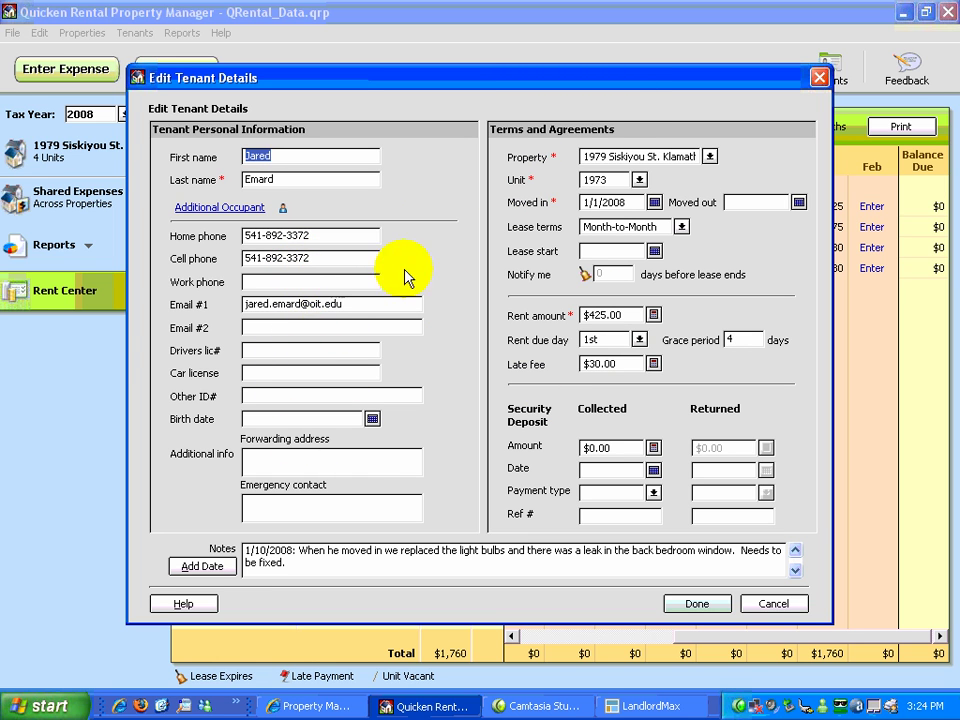
click(775, 605)
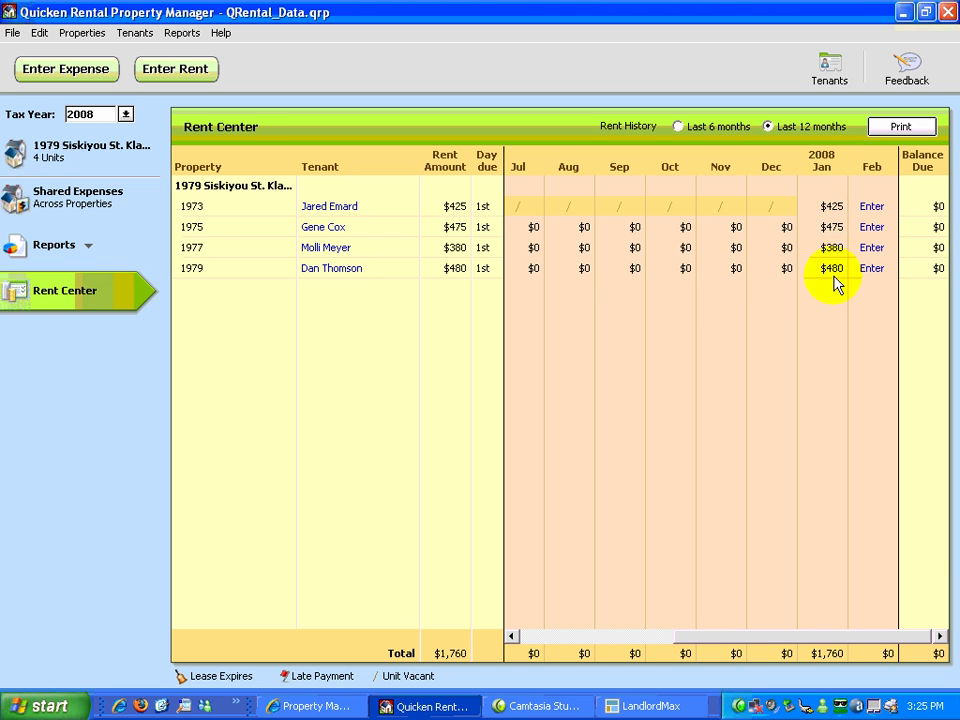
click(834, 208)
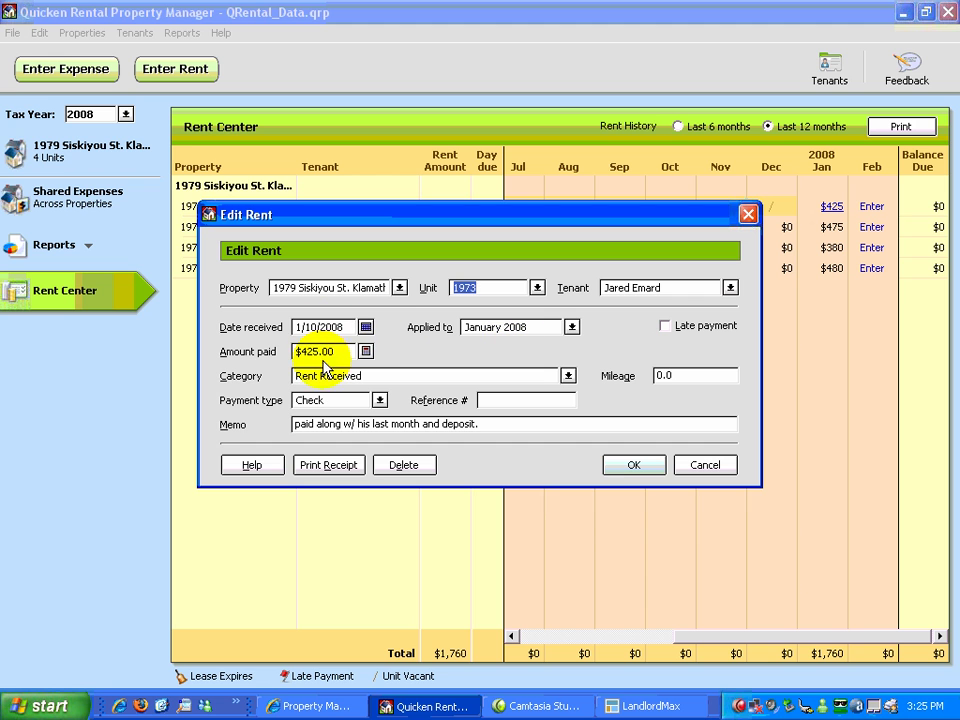
click(702, 467)
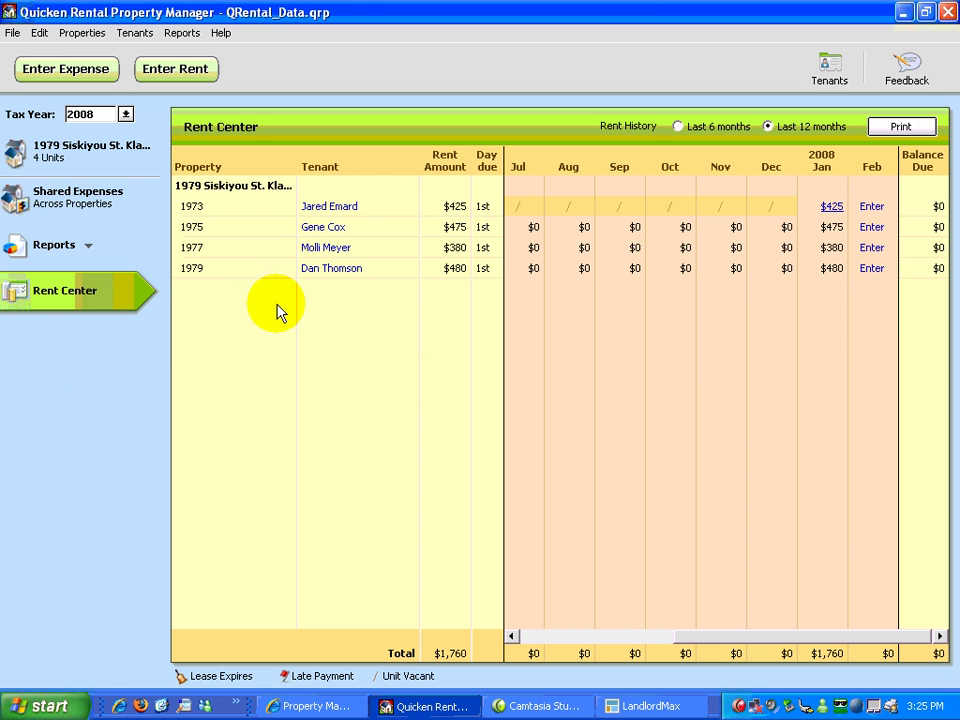
Start a February 2008 rent entry for unit 1979 and review the applied-month and payment-type choices, keeping February 2008
click(872, 268)
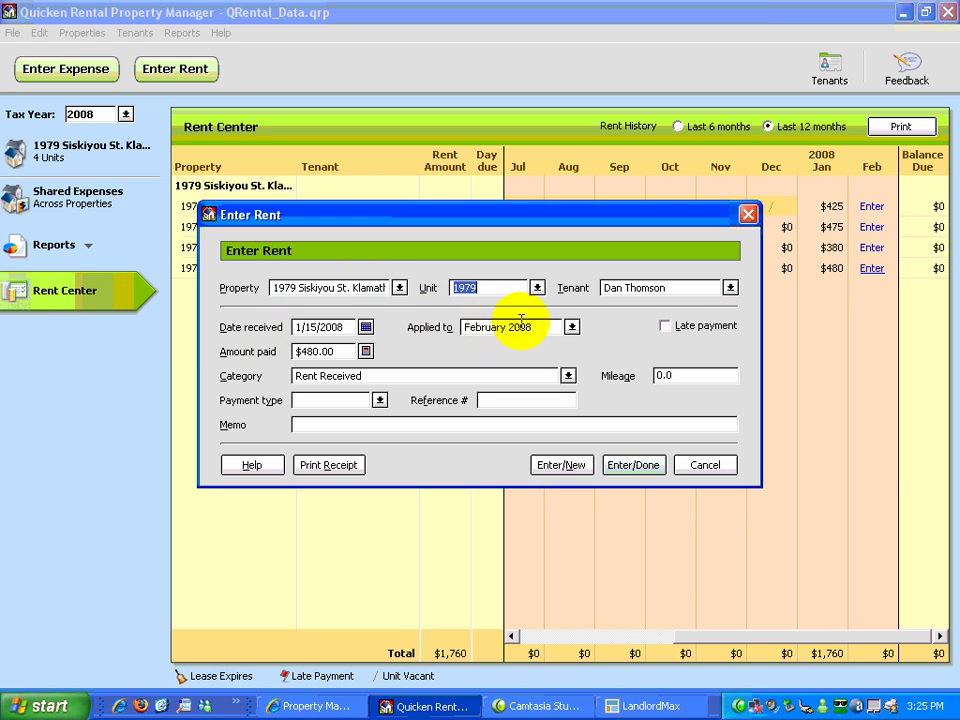
click(573, 330)
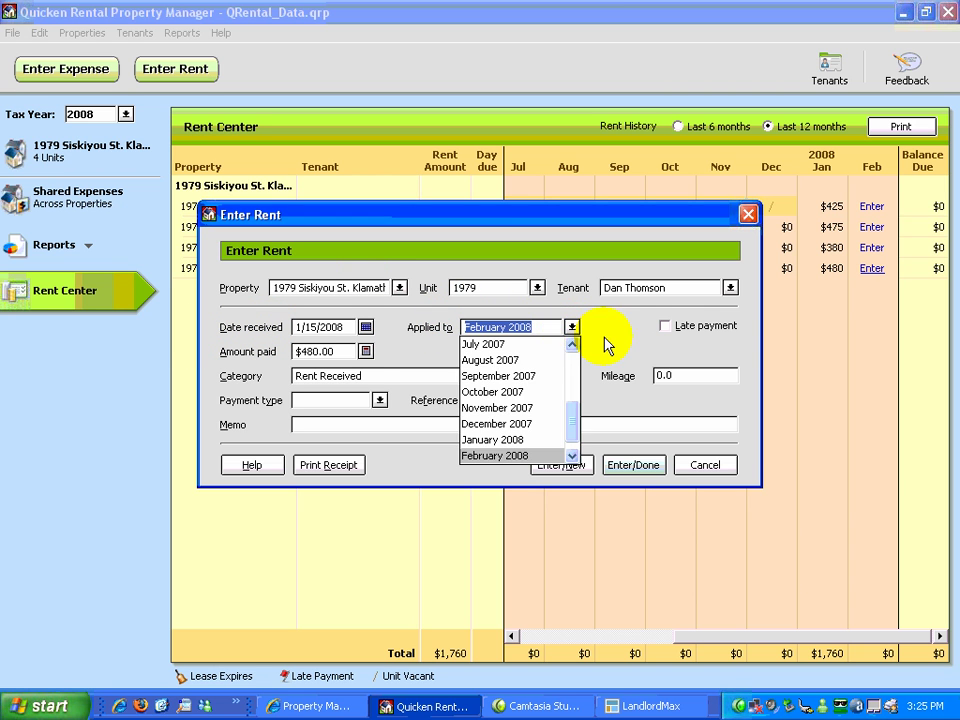
click(606, 343)
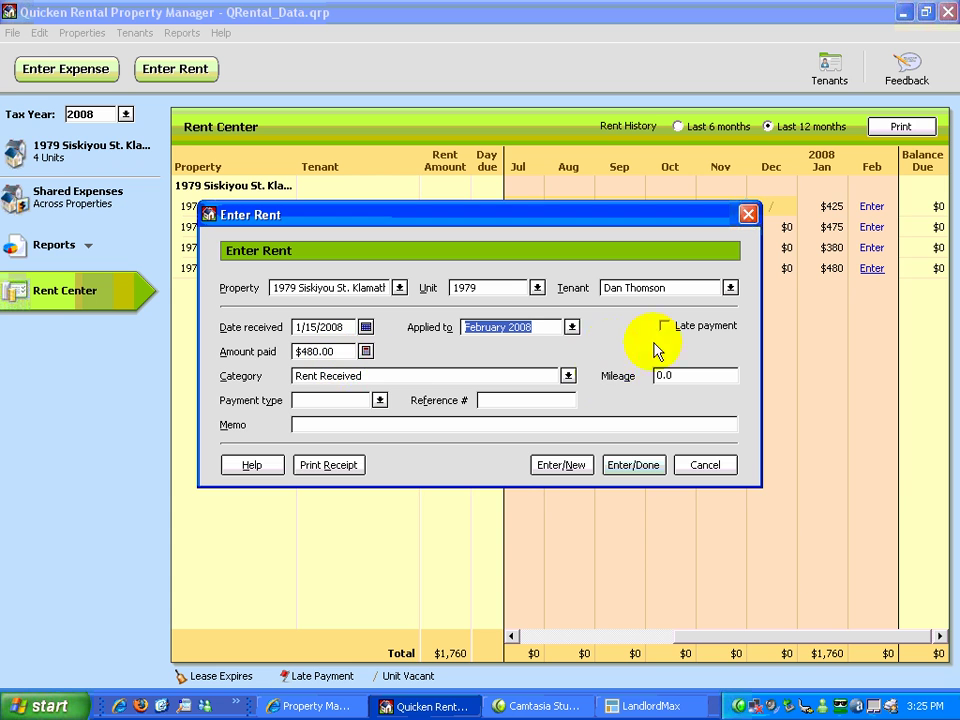
click(379, 401)
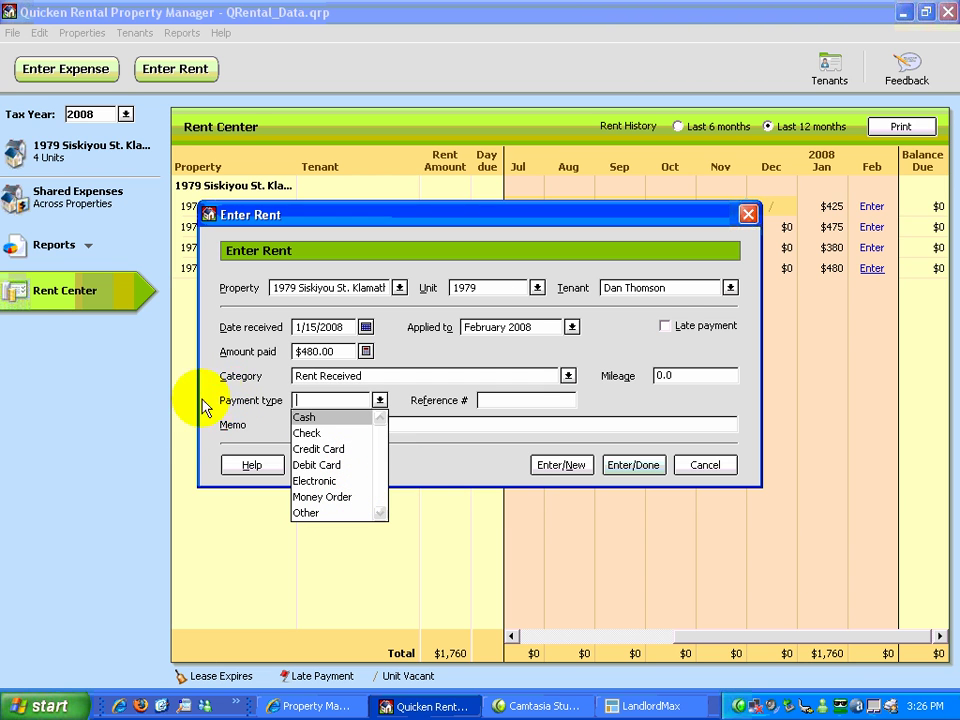
click(243, 381)
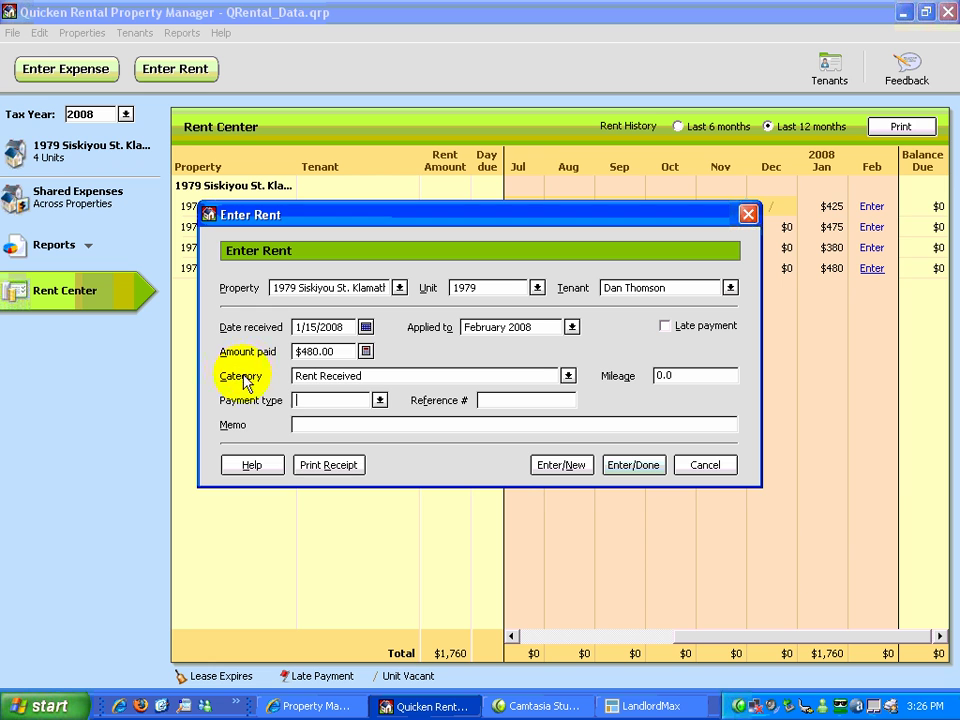
click(346, 425)
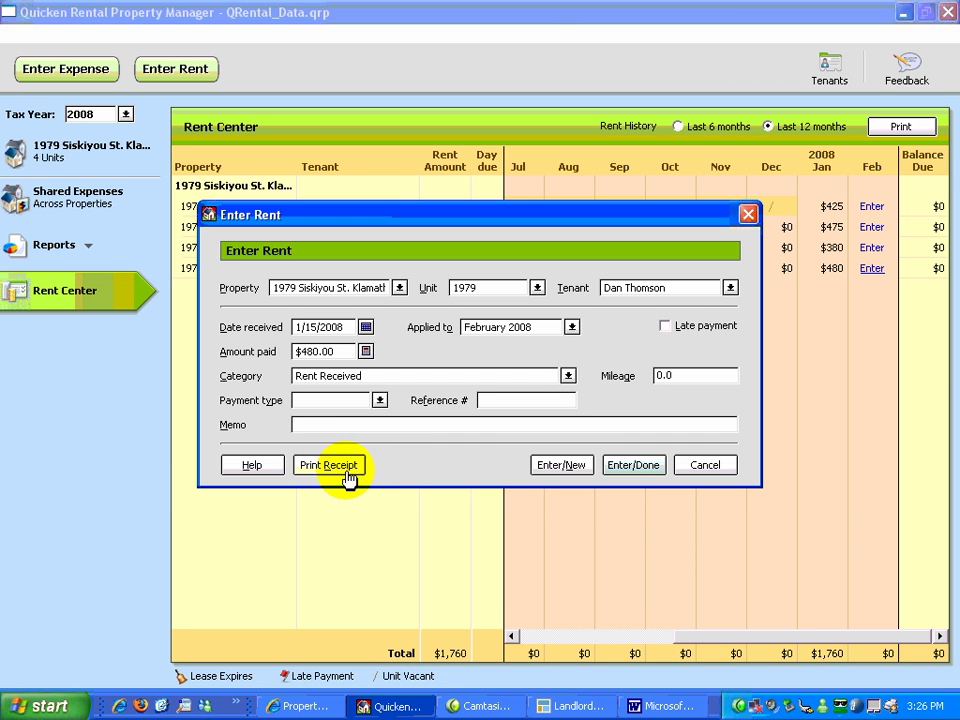
Generate the rent payment receipt for unit 1979, close it, and record the $480.00 February rent
click(350, 478)
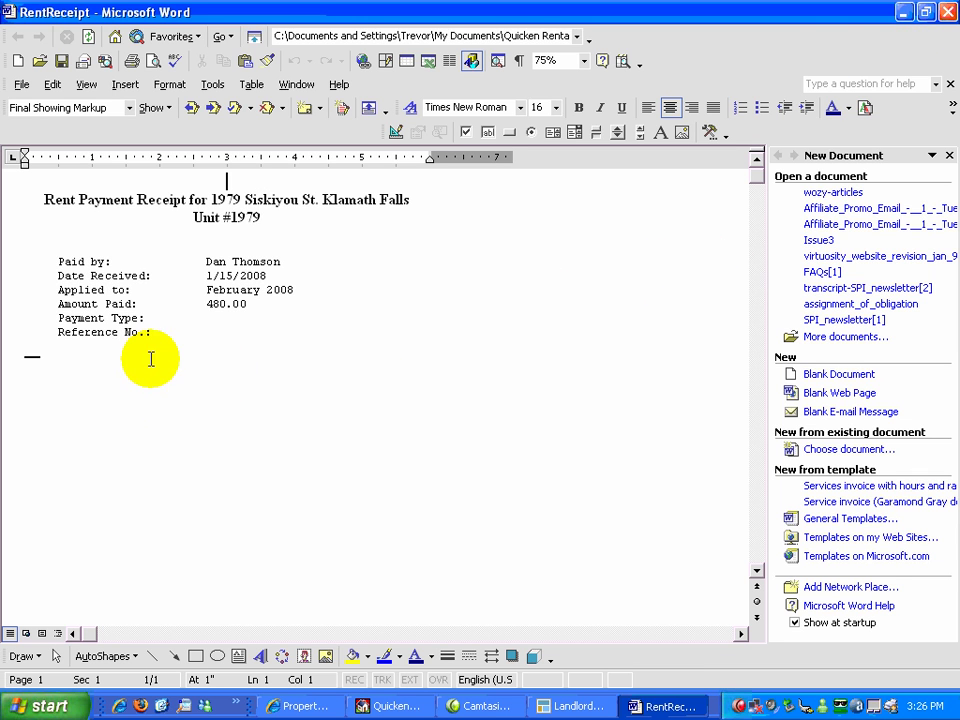
click(948, 19)
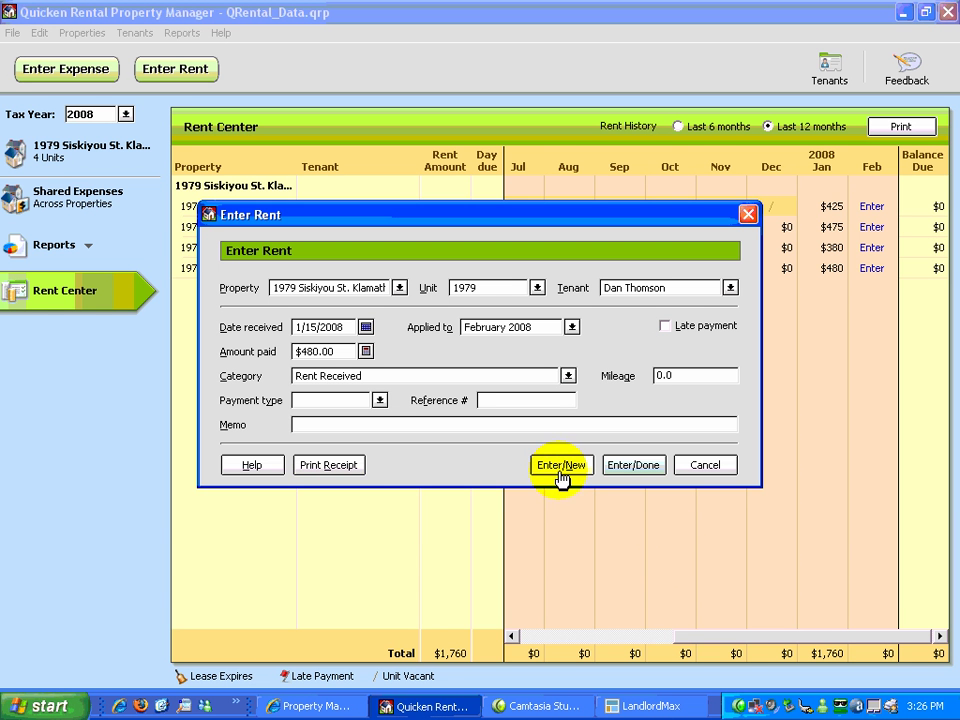
click(653, 477)
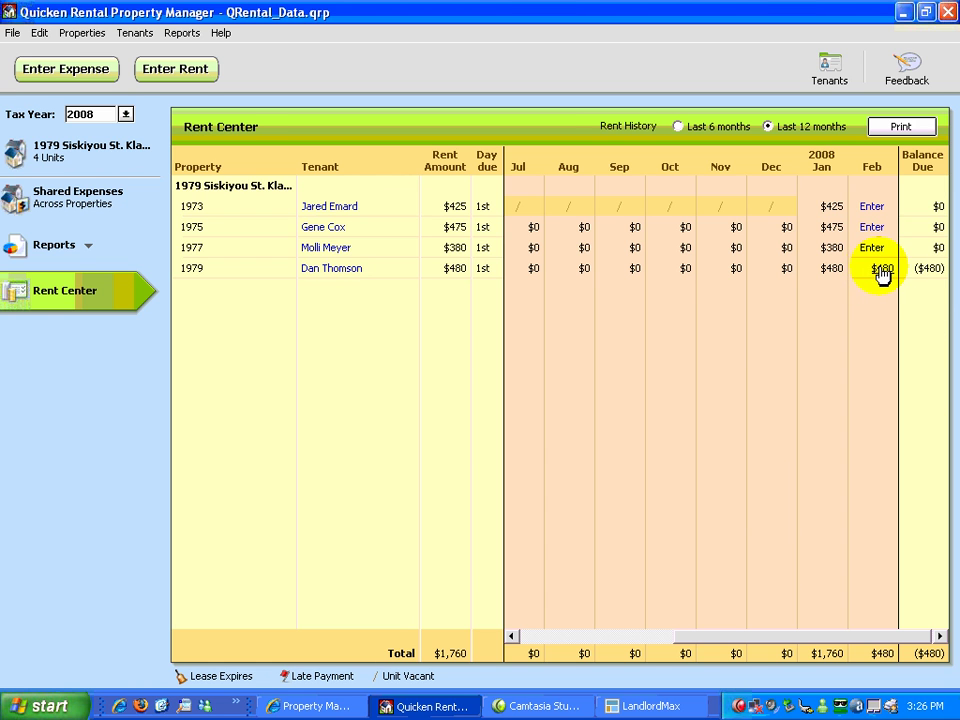
Check unit 1979's February payment, and view the rent history for the last 6 months and the last 12 months
mouse_move(882, 276)
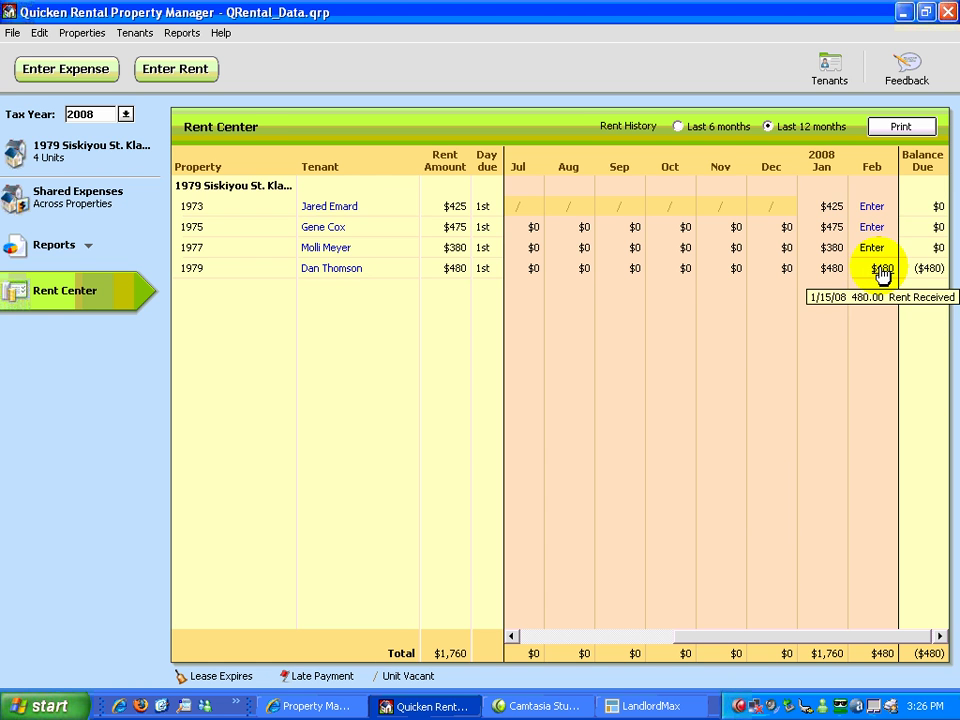
click(825, 636)
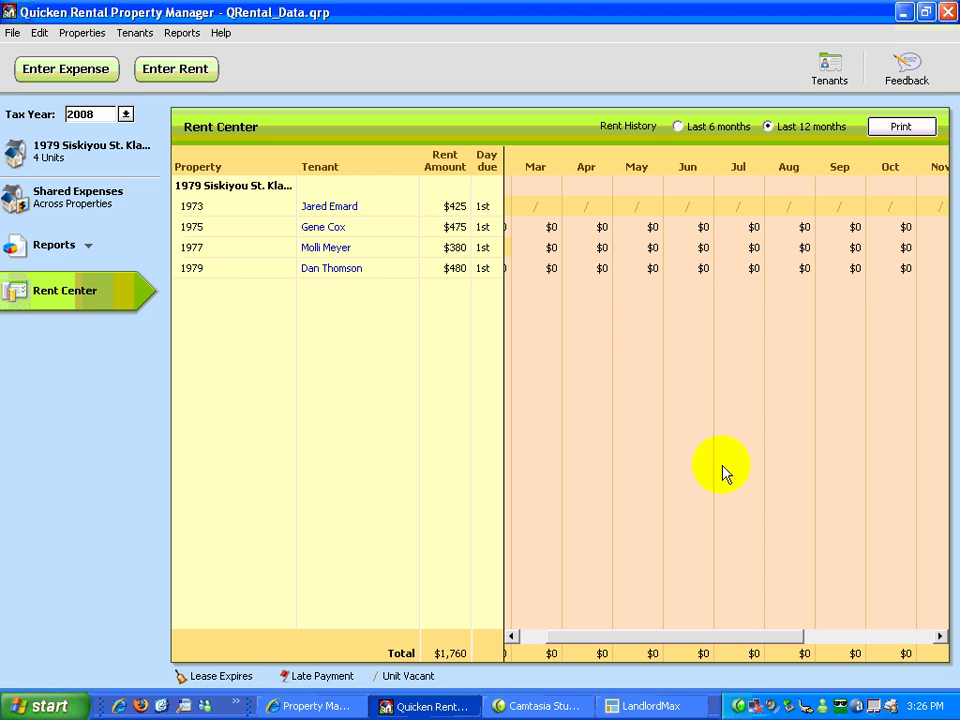
click(678, 127)
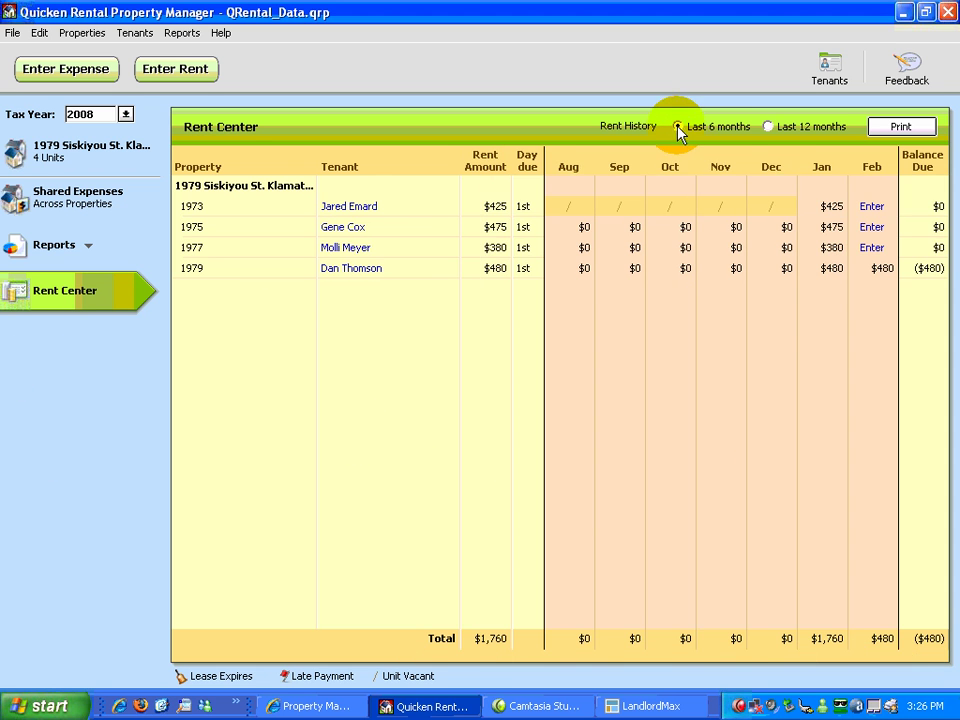
click(770, 128)
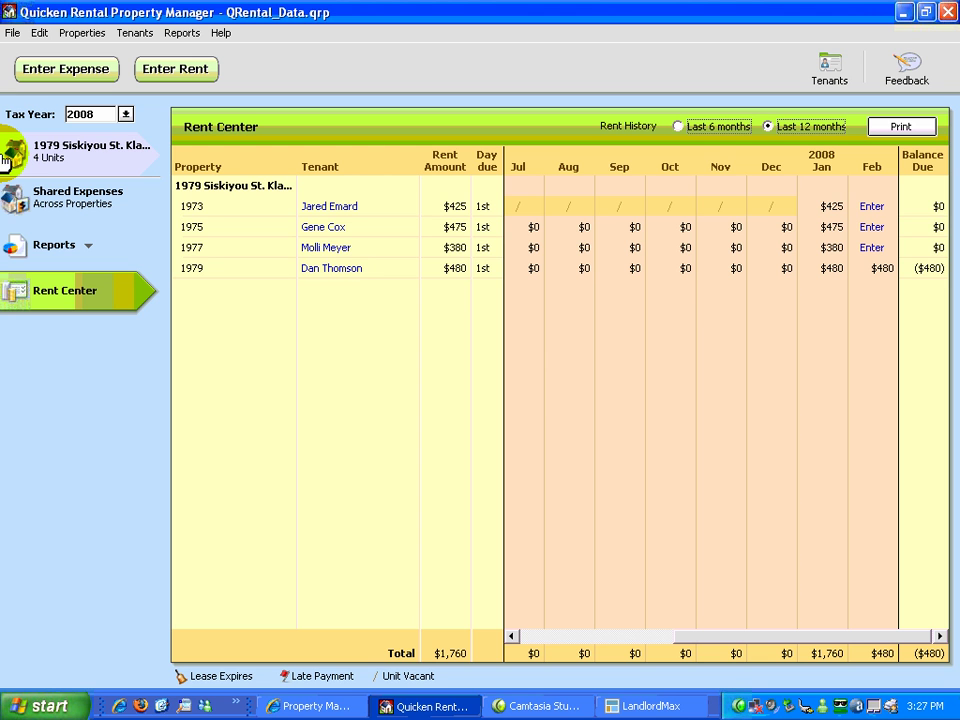
Open the four-unit property's income and expense ledger and bring up the form for adding or editing properties
click(44, 156)
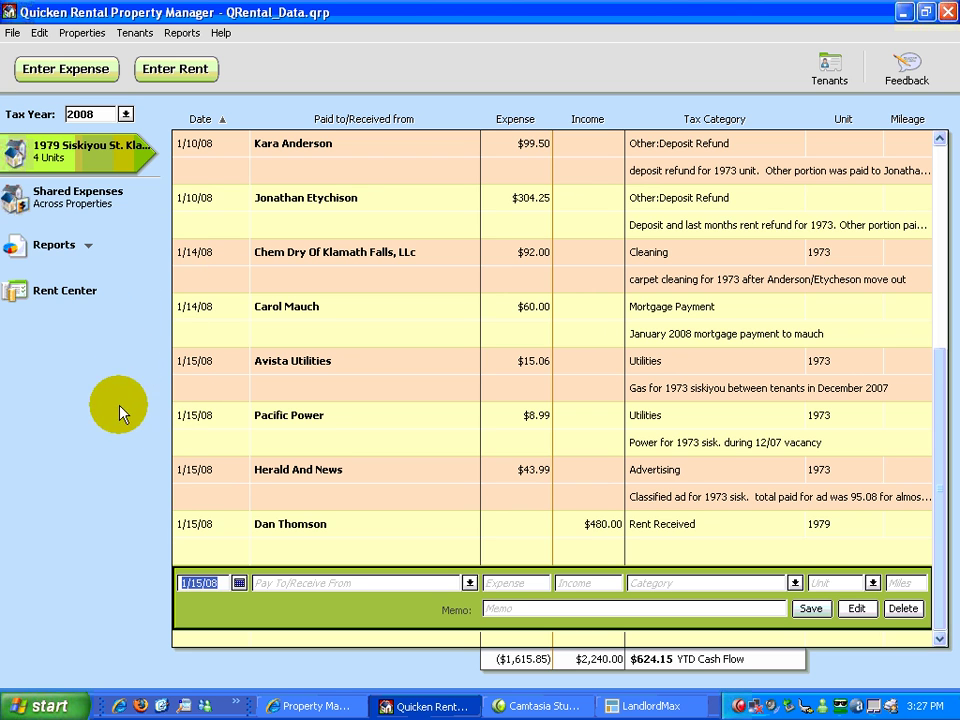
click(81, 32)
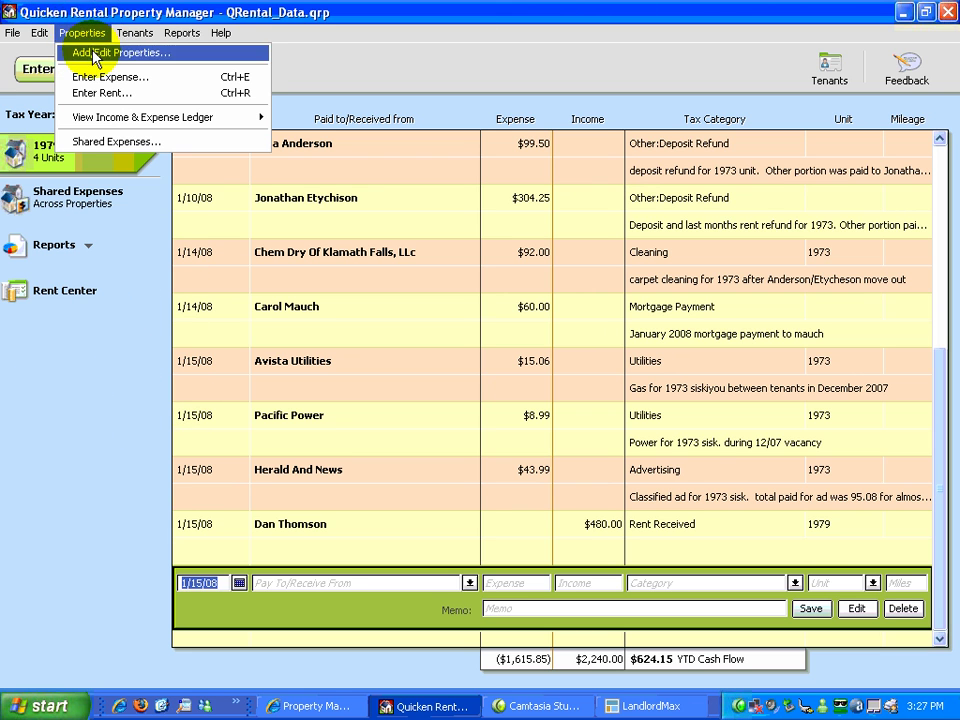
mouse_move(8, 34)
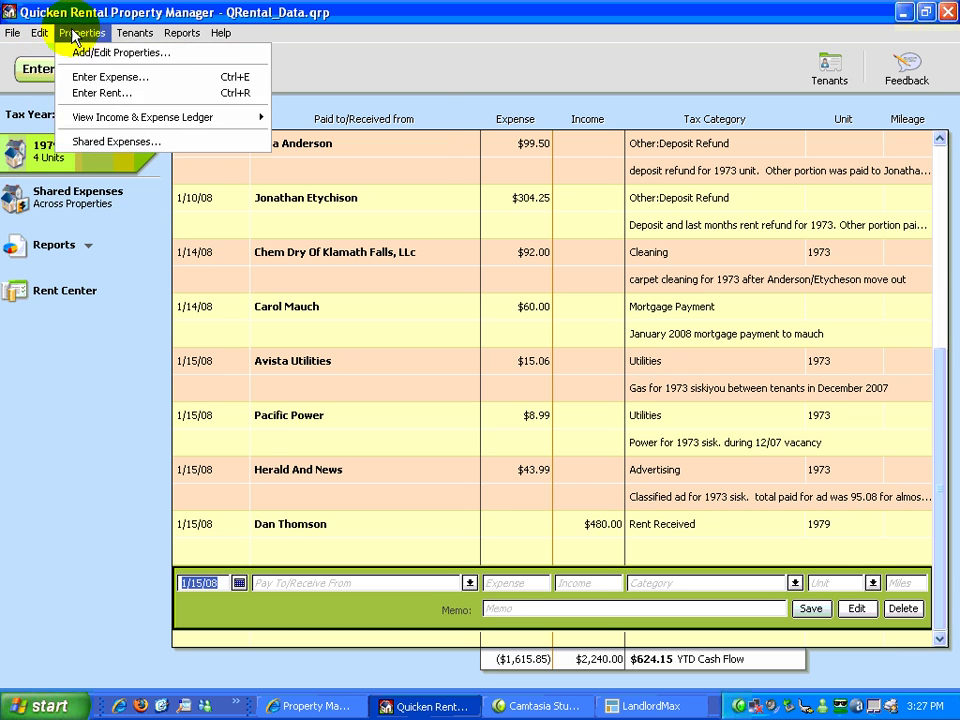
mouse_move(90, 38)
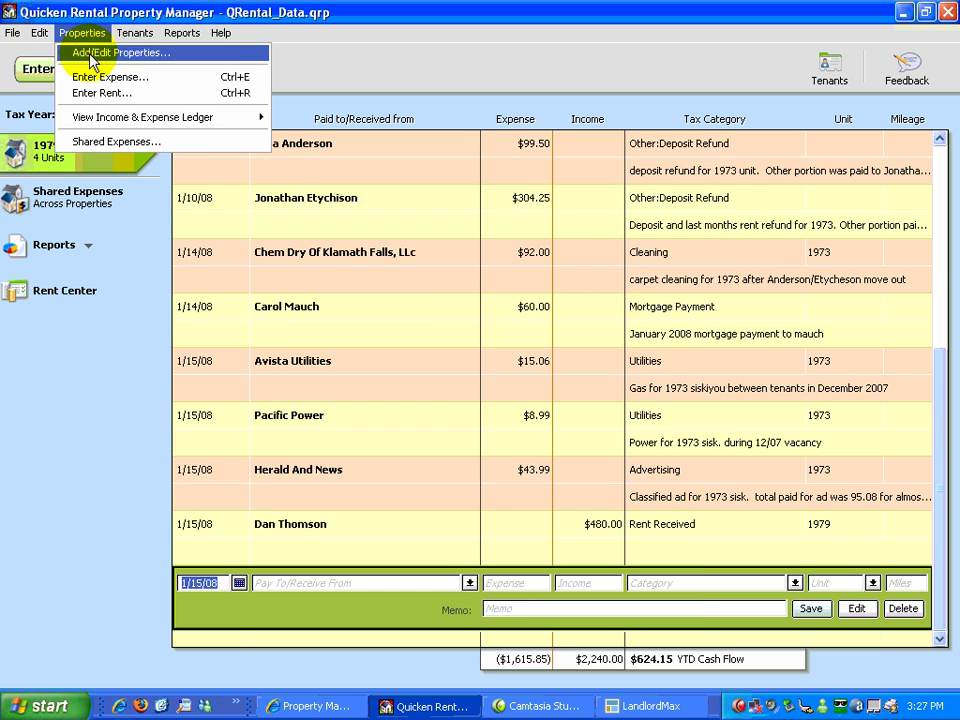
click(93, 54)
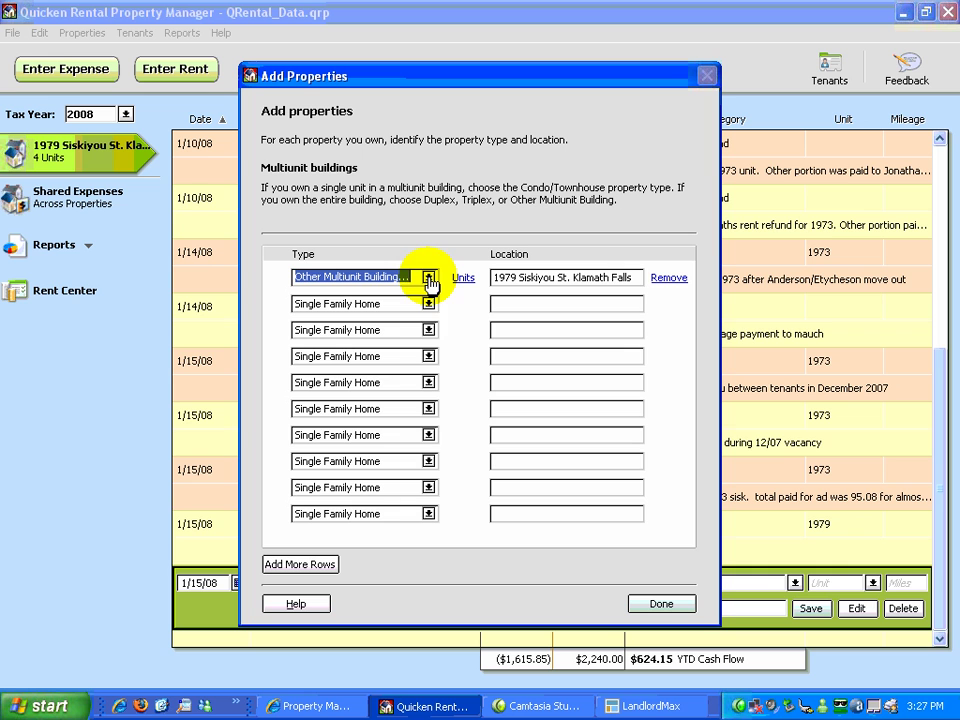
Review the property-type choices and location field for a second property, keeping Single Family Home and leaving the location blank
click(429, 305)
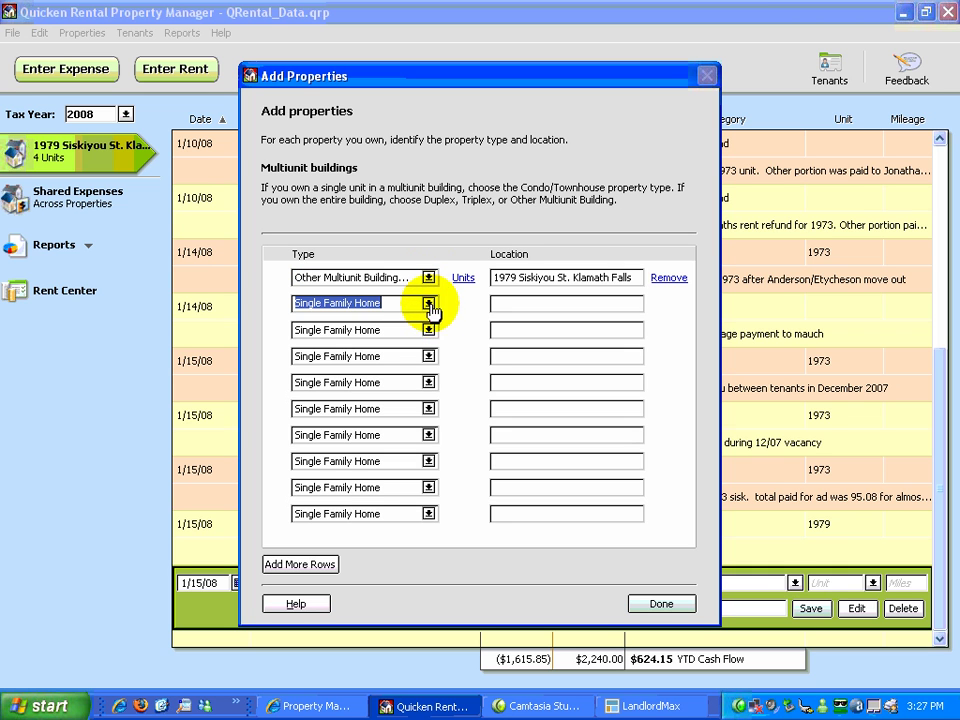
click(429, 305)
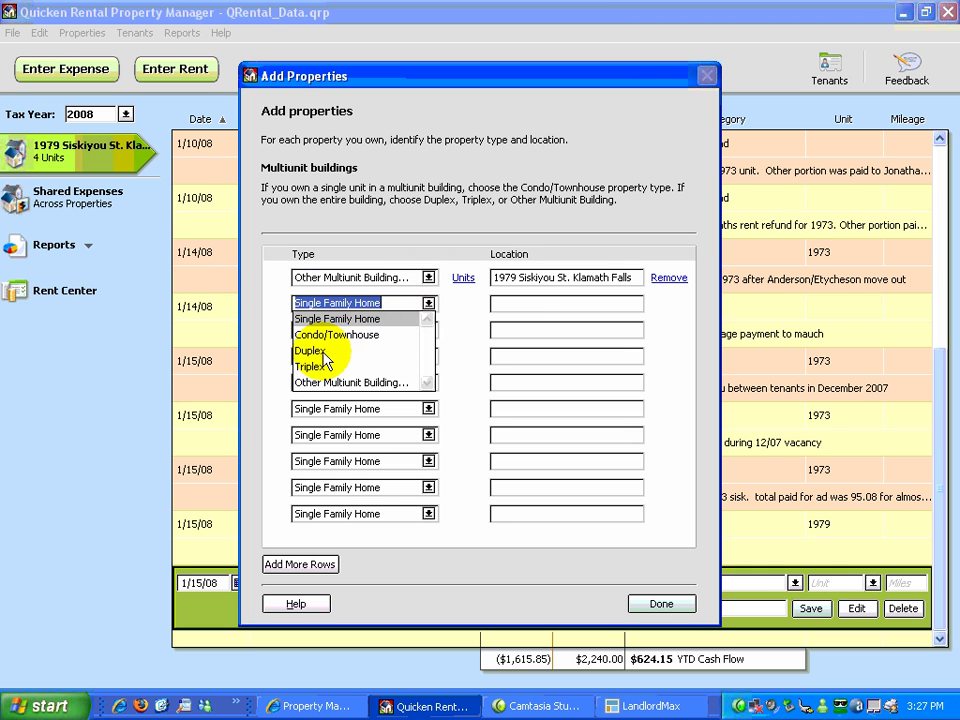
click(492, 304)
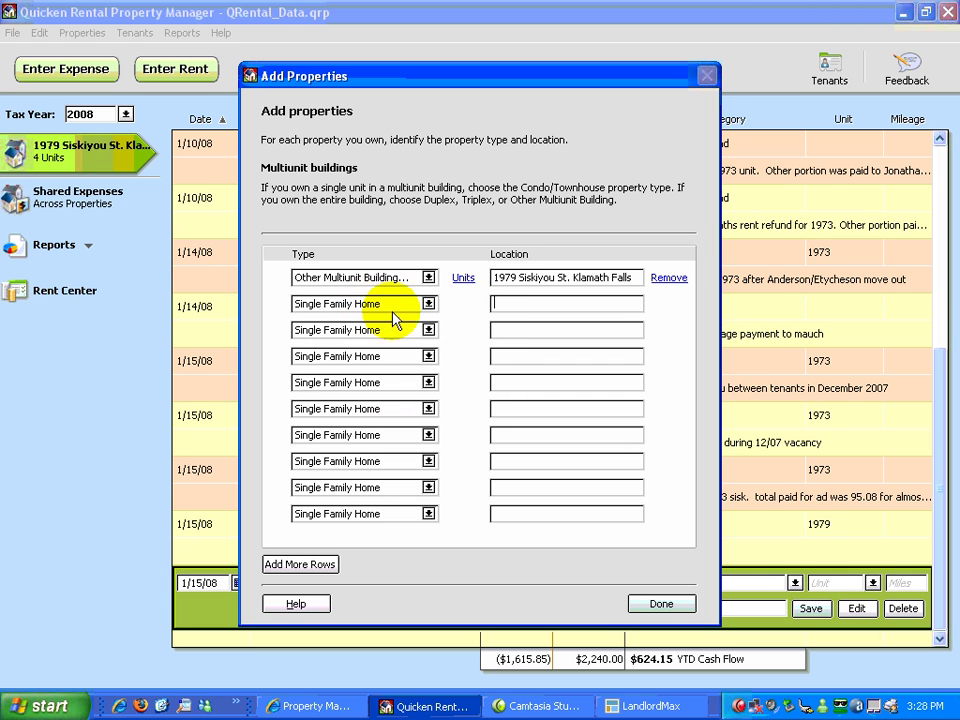
key(shift+Tab)
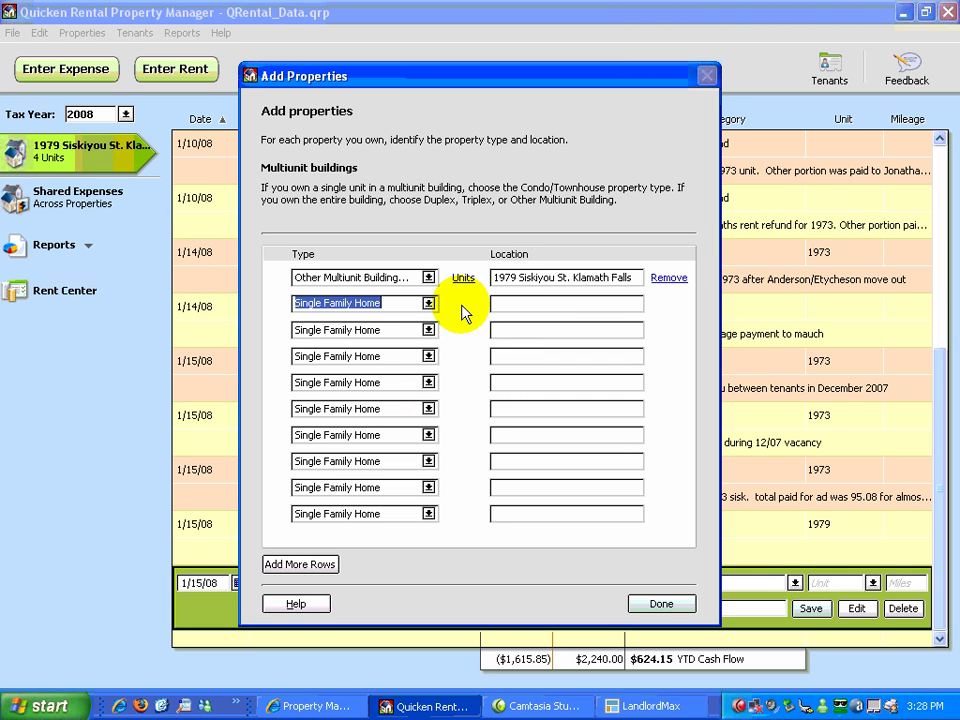
key(Tab)
key(Tab)
click(521, 304)
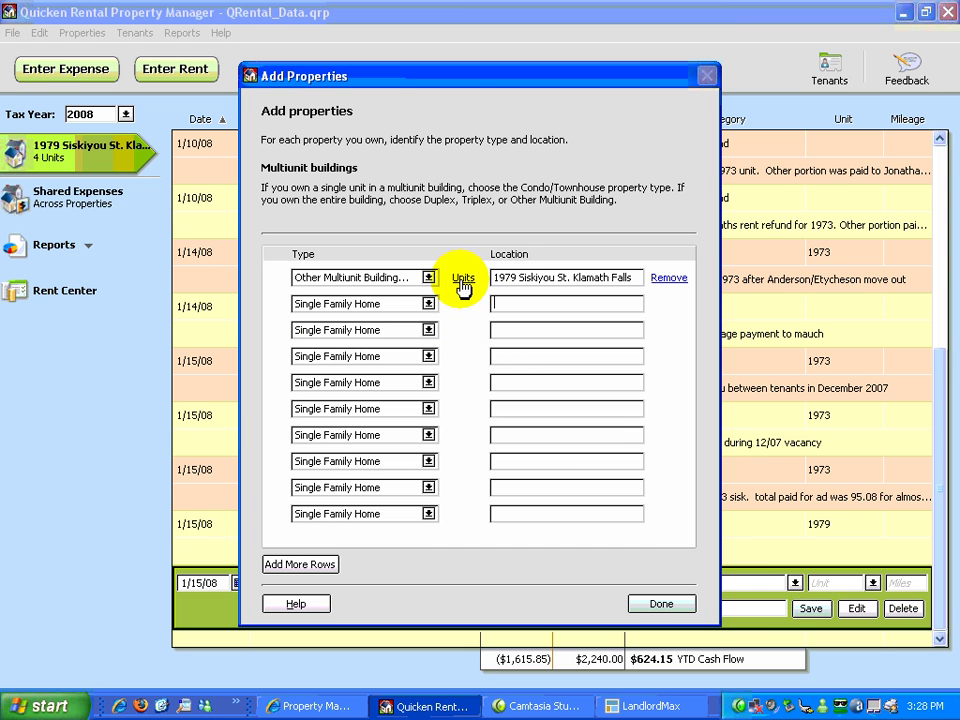
Move the Add Properties dialog aside to view the property list behind it, and close the dialog without adding a property
drag(454, 72, 408, 567)
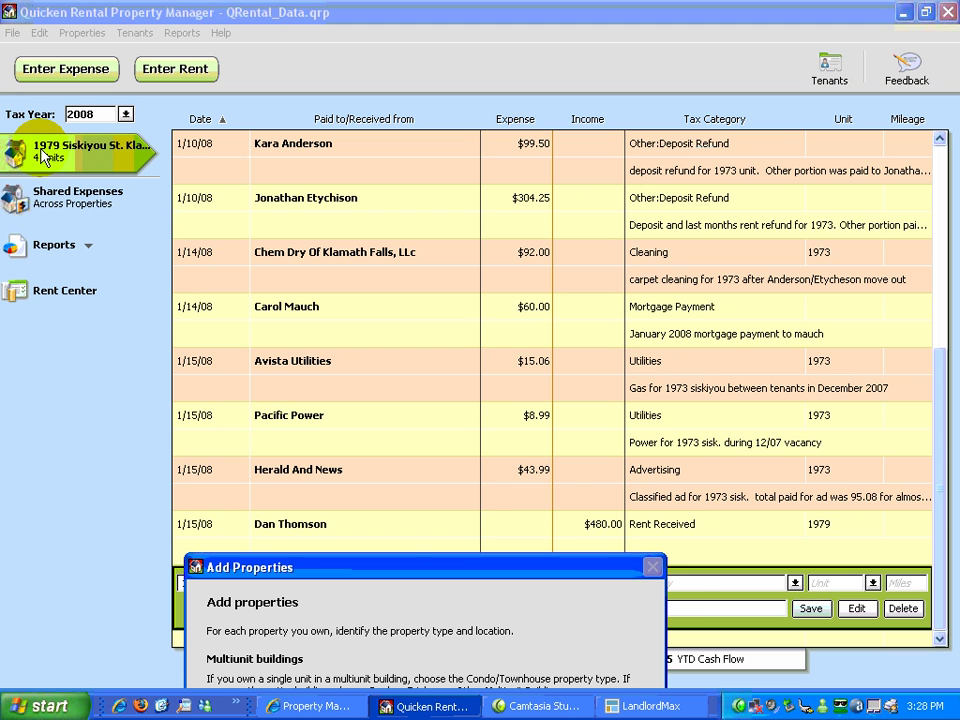
drag(461, 572, 482, 58)
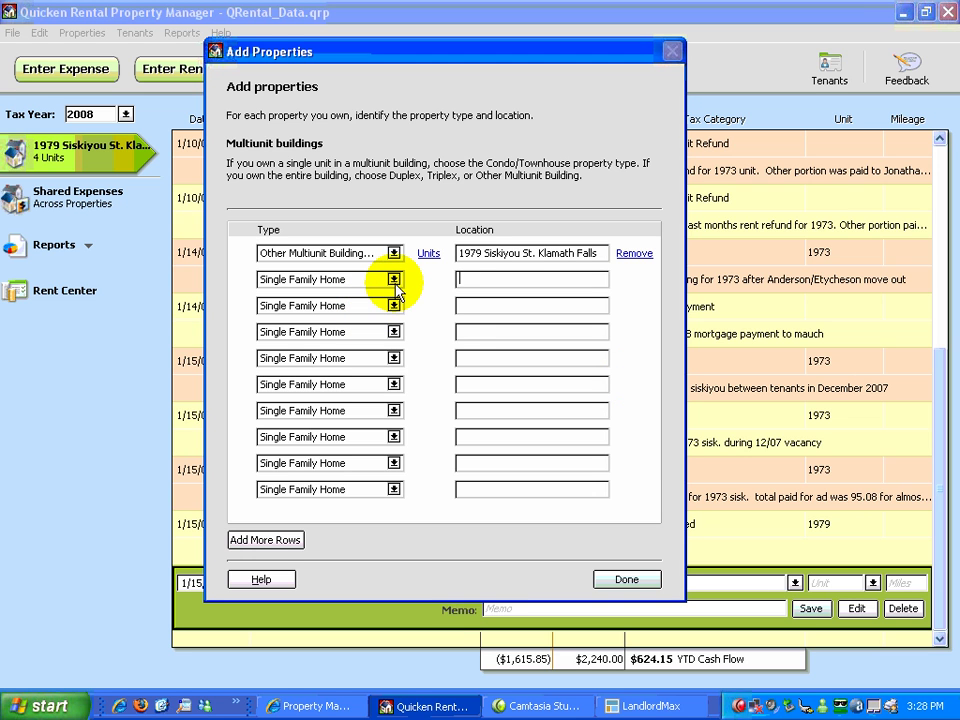
click(622, 580)
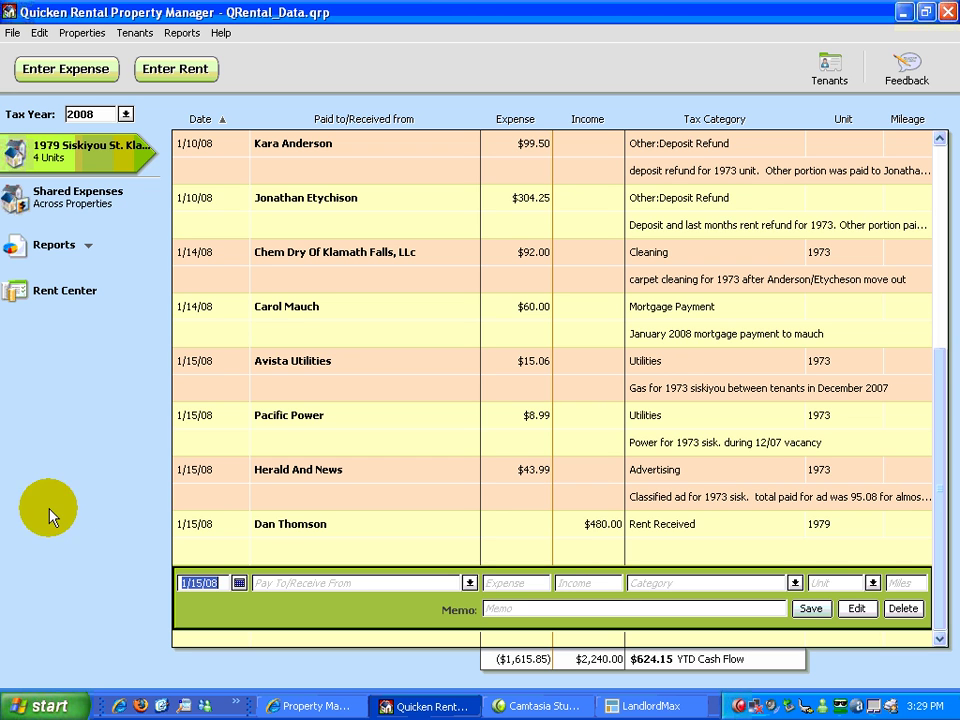
Start a new expense for the four-unit property and assign it to unit 1977
click(85, 157)
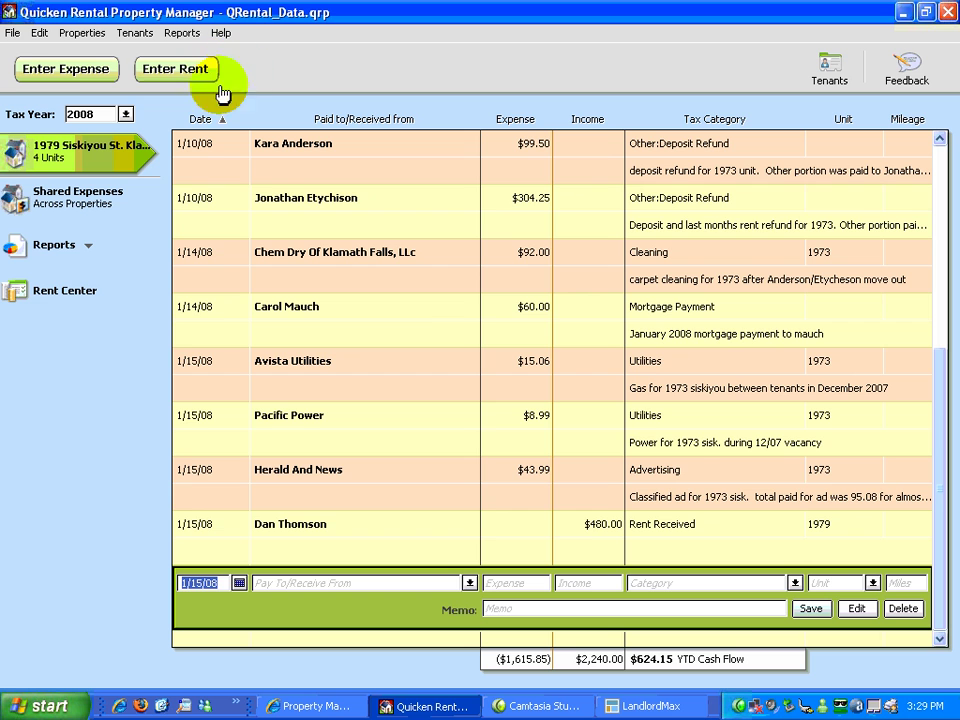
click(64, 71)
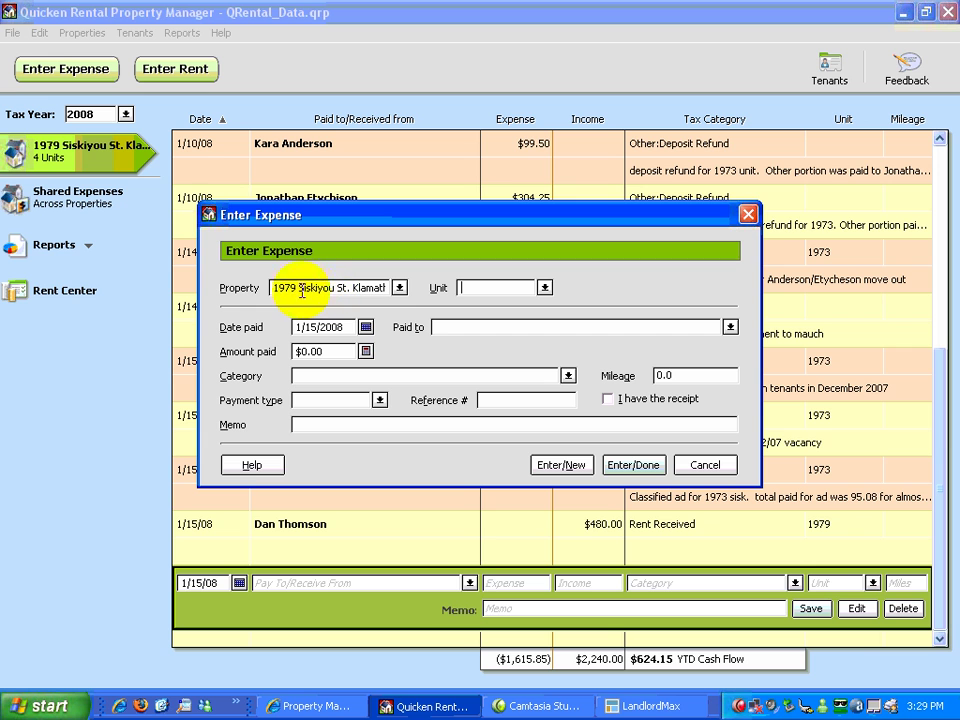
click(544, 288)
click(472, 337)
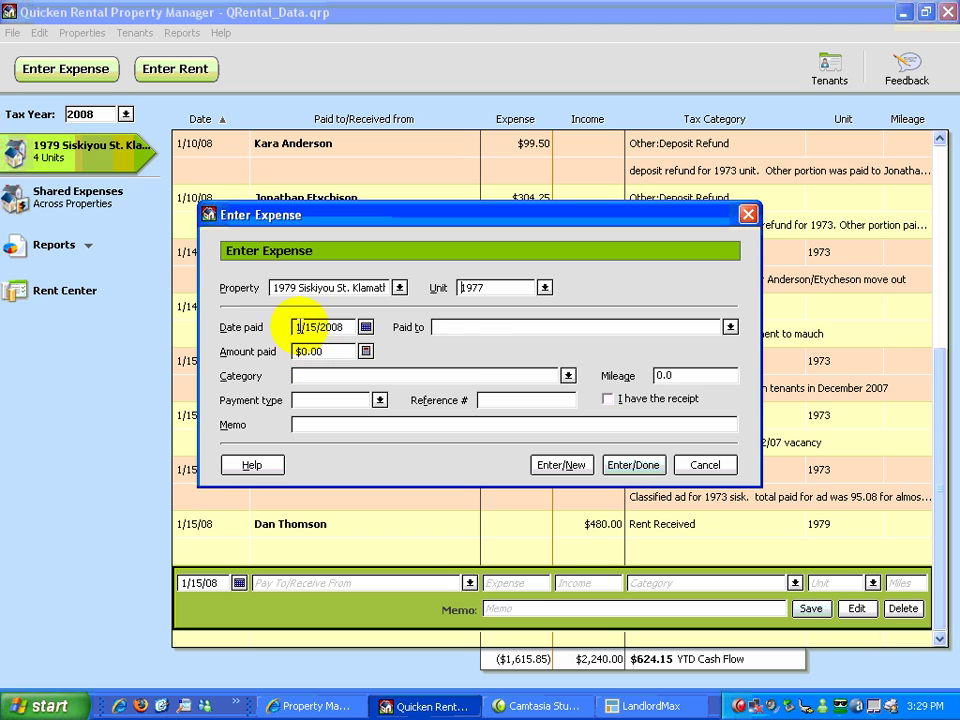
Enter George Bush as the expense's payee and set the amount paid to 999,000.00
click(467, 327)
mouse_move(728, 378)
mouse_down()
mouse_move(728, 452)
mouse_move(737, 423)
mouse_move(731, 356)
mouse_up()
click(693, 293)
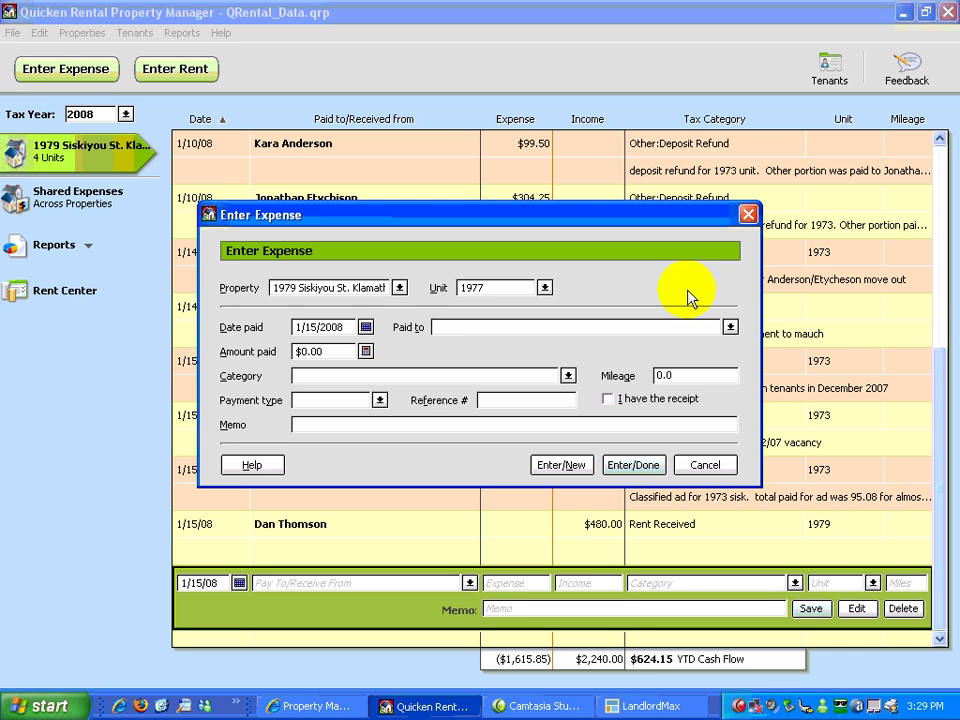
text(George Bush)
key(Tab)
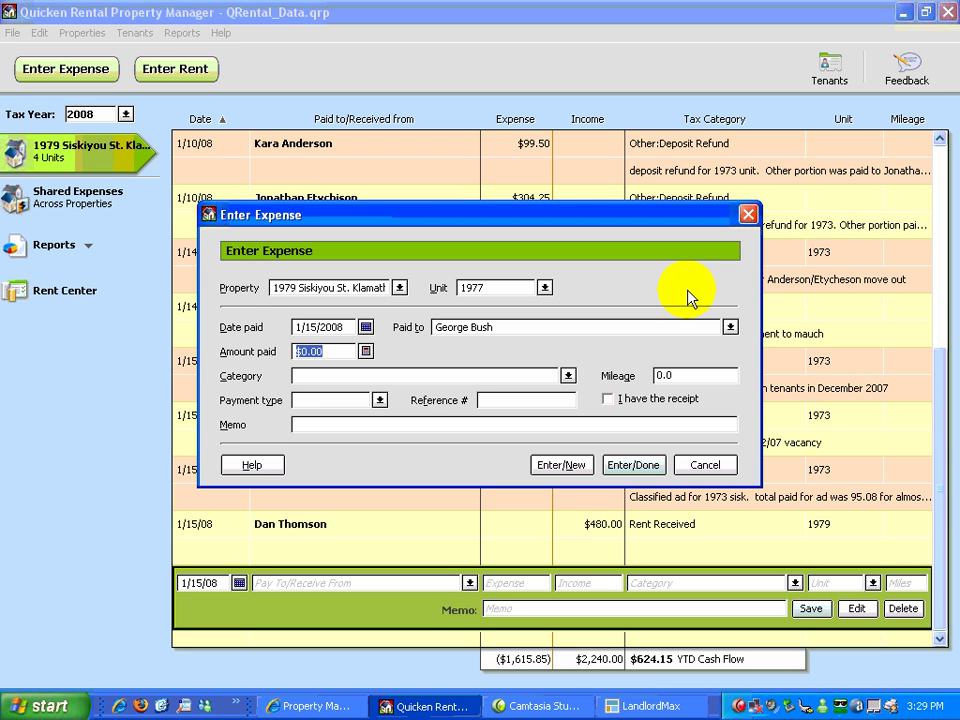
text(999,9)
key(BackSpace)
text(000.00)
key(Tab)
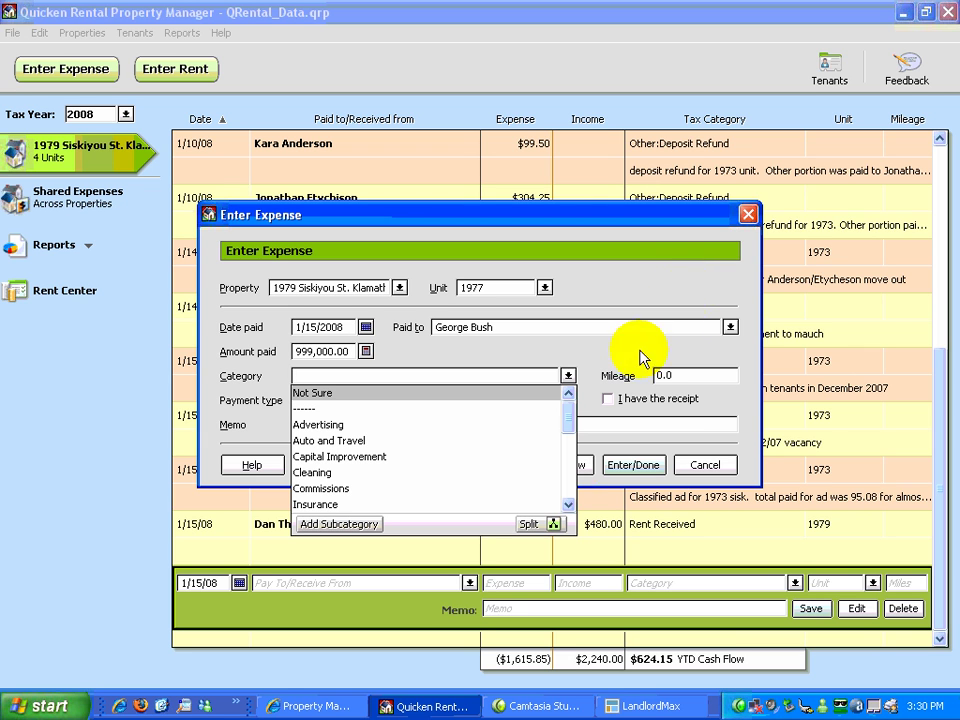
Look through the available expense categories and assign the expense to Repairs
mouse_move(567, 424)
mouse_down()
mouse_move(573, 497)
mouse_move(574, 420)
mouse_up()
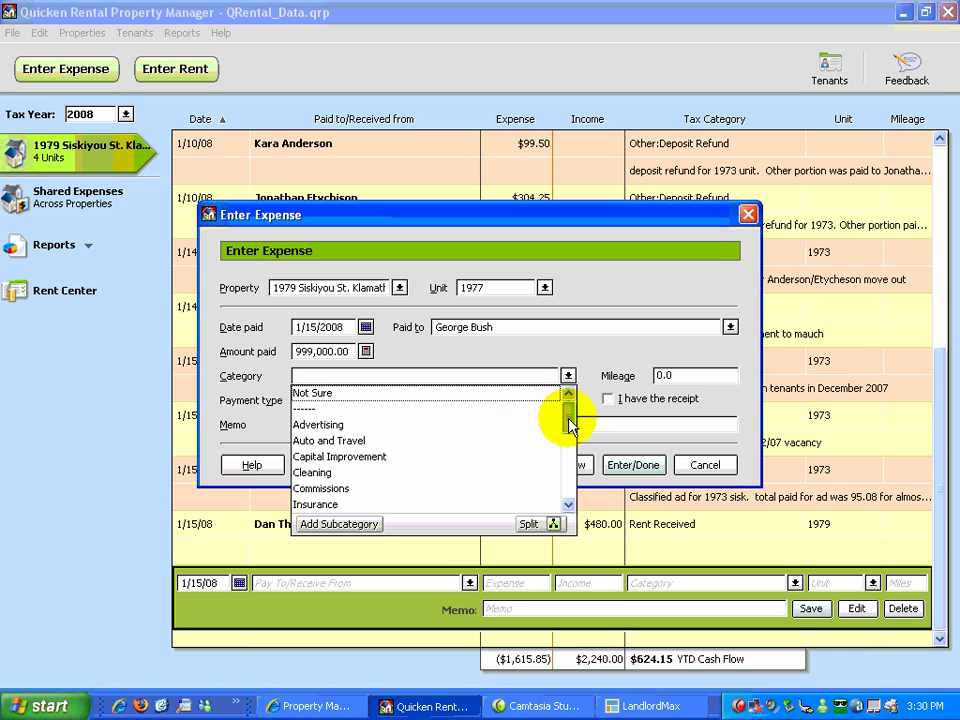
drag(572, 422, 573, 490)
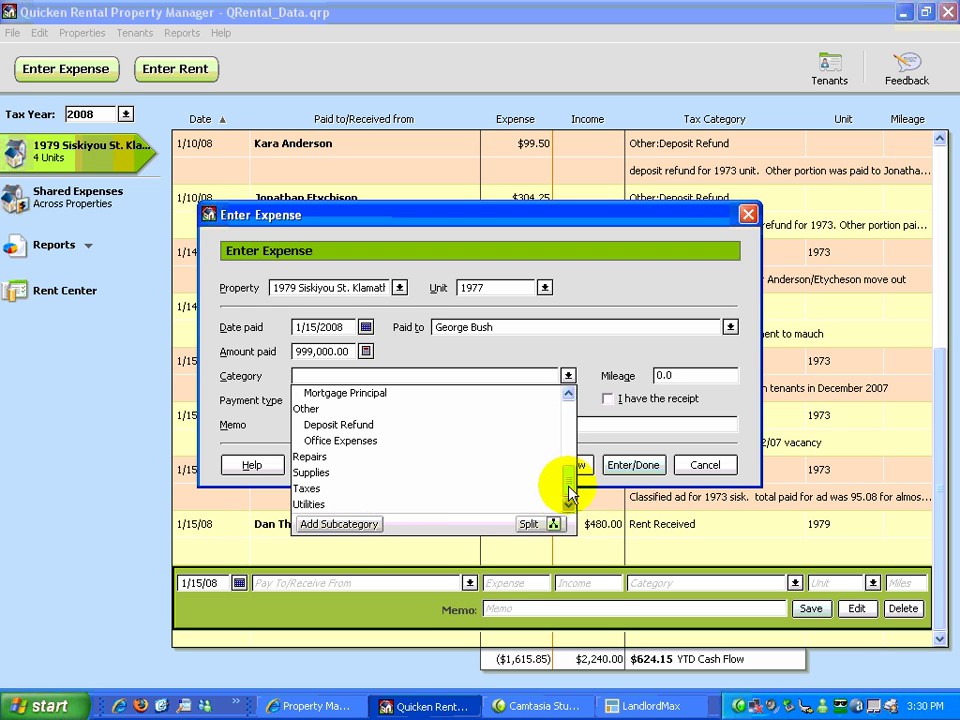
click(311, 456)
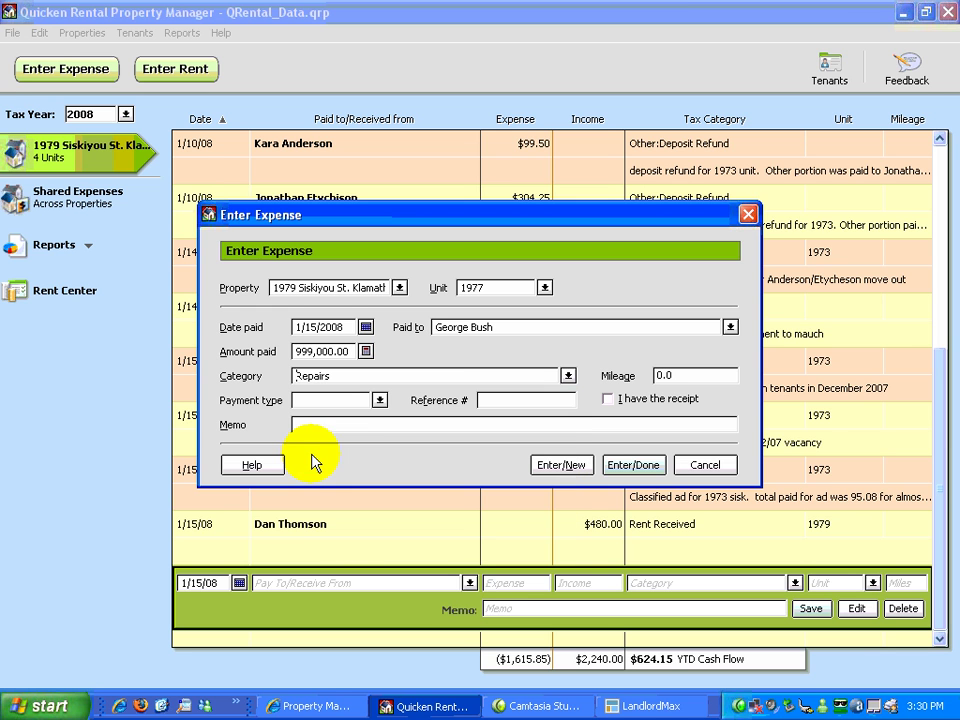
key(Tab)
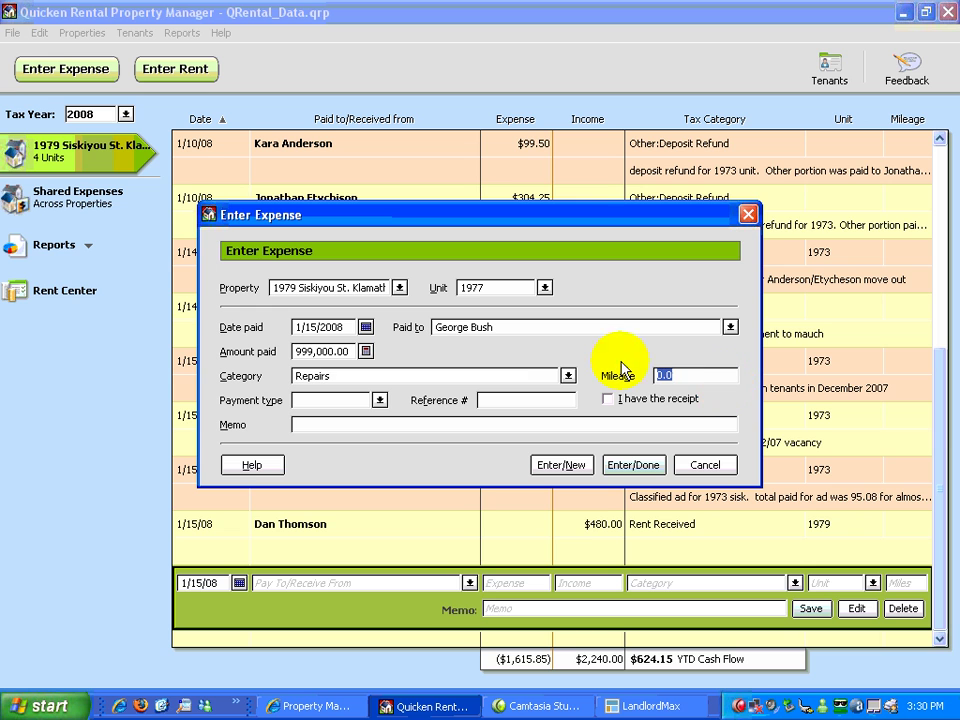
Set the expense's payment type to Check with reference number 111
click(379, 400)
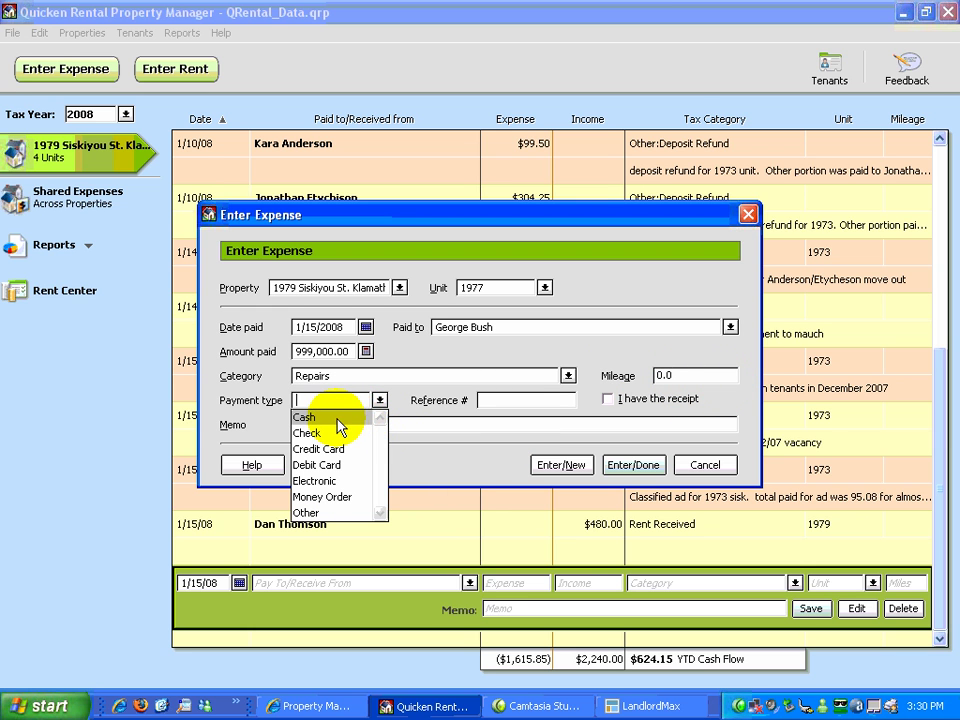
click(311, 441)
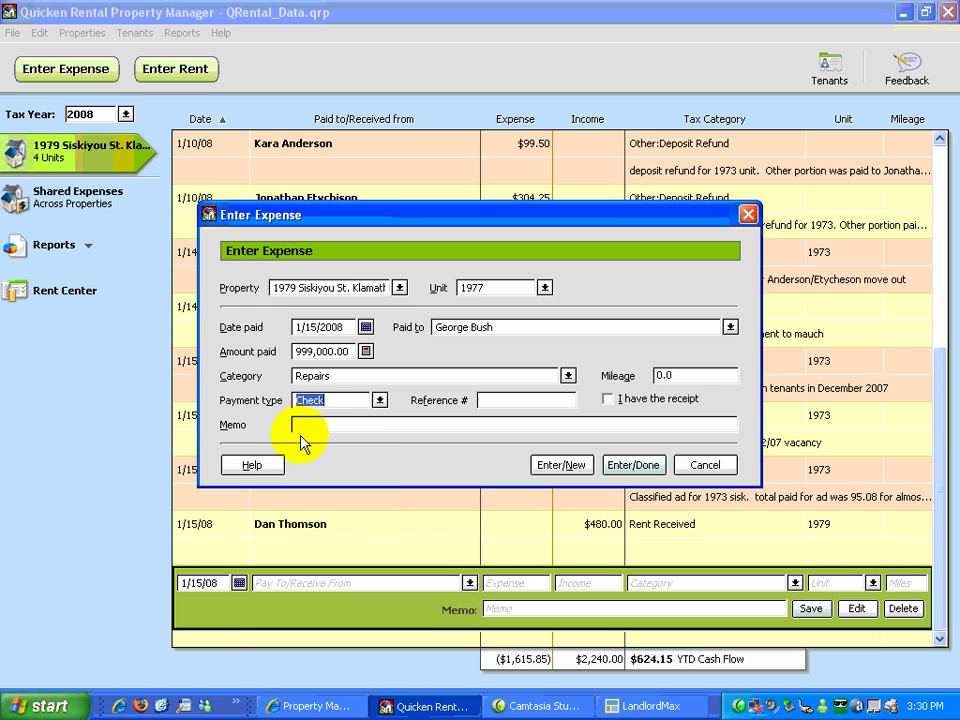
key(Tab)
text(111)
key(Tab)
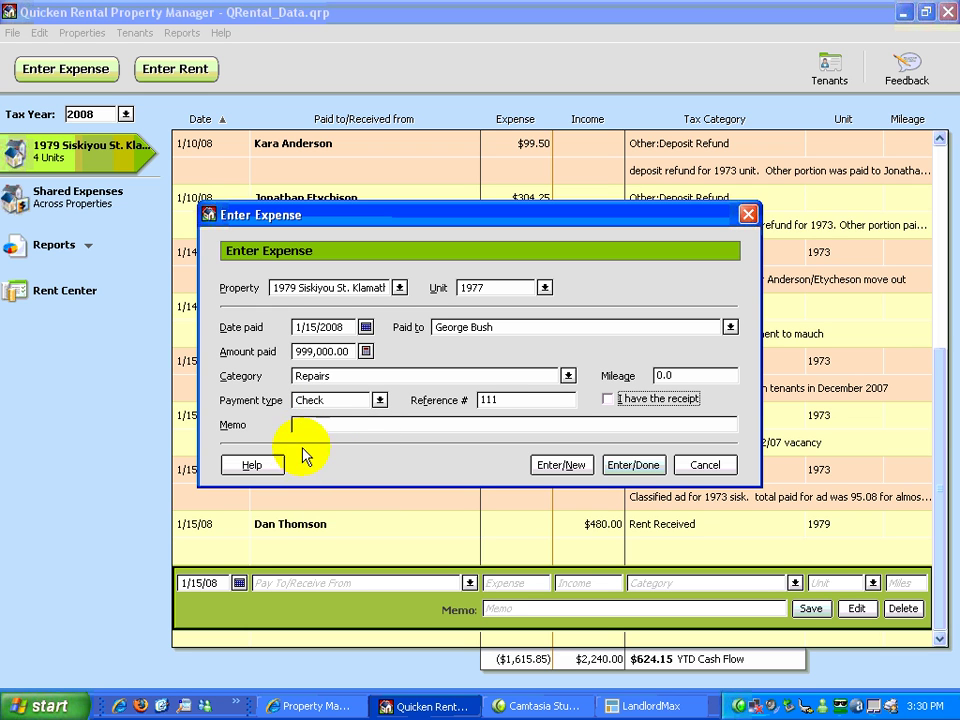
Mark the receipt as on hand and record the expense with the memo "Repairs on a leaky faucet on 1/15"
click(607, 400)
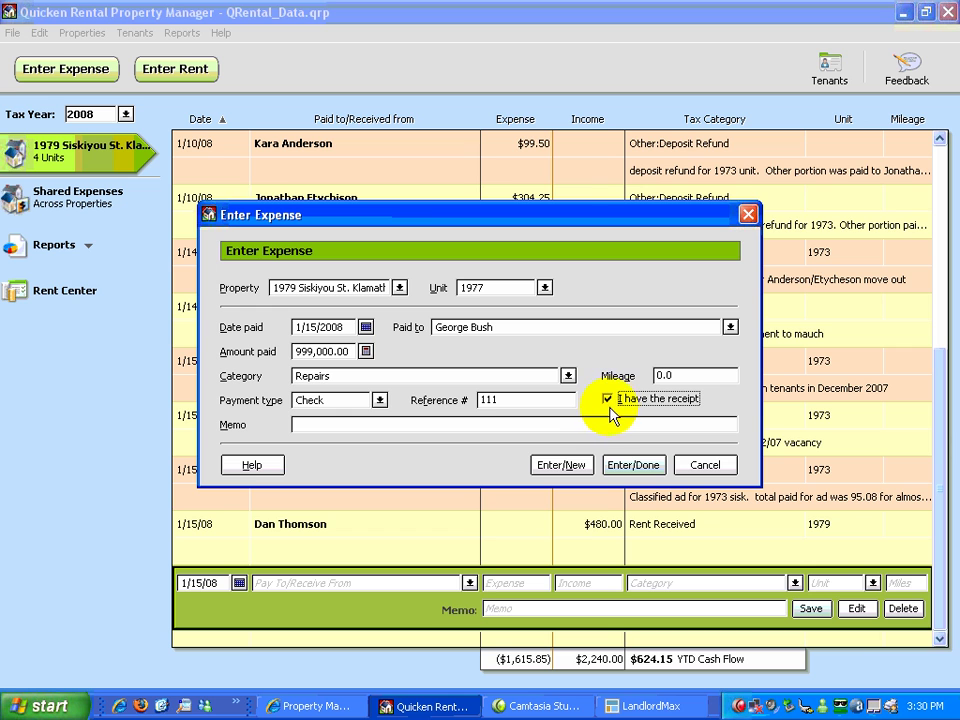
key(Tab)
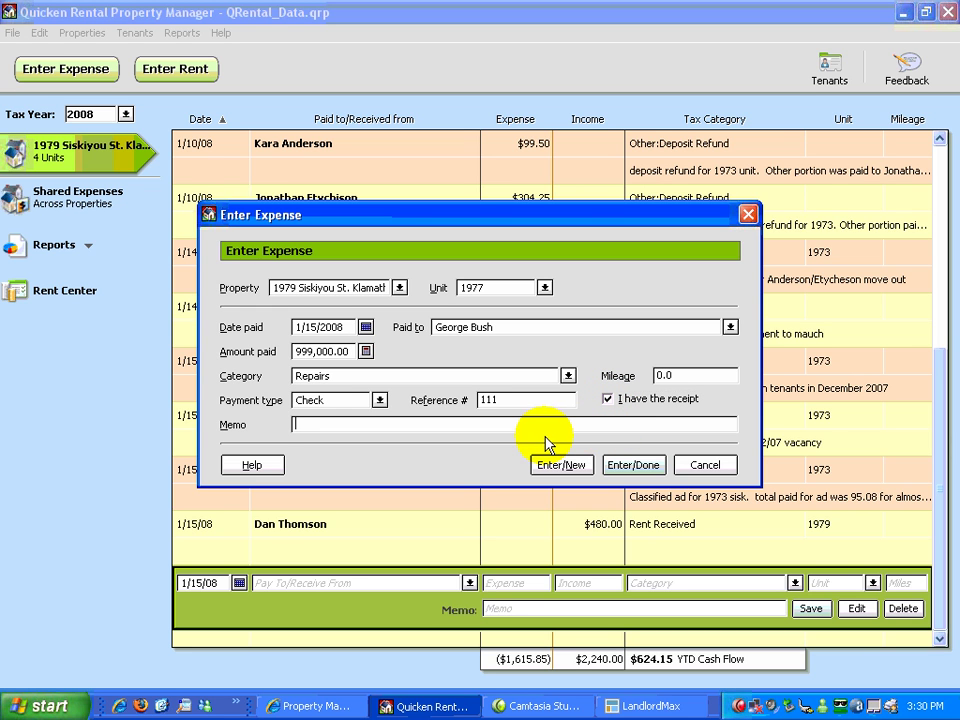
text(Repairs on a leaky faucet )
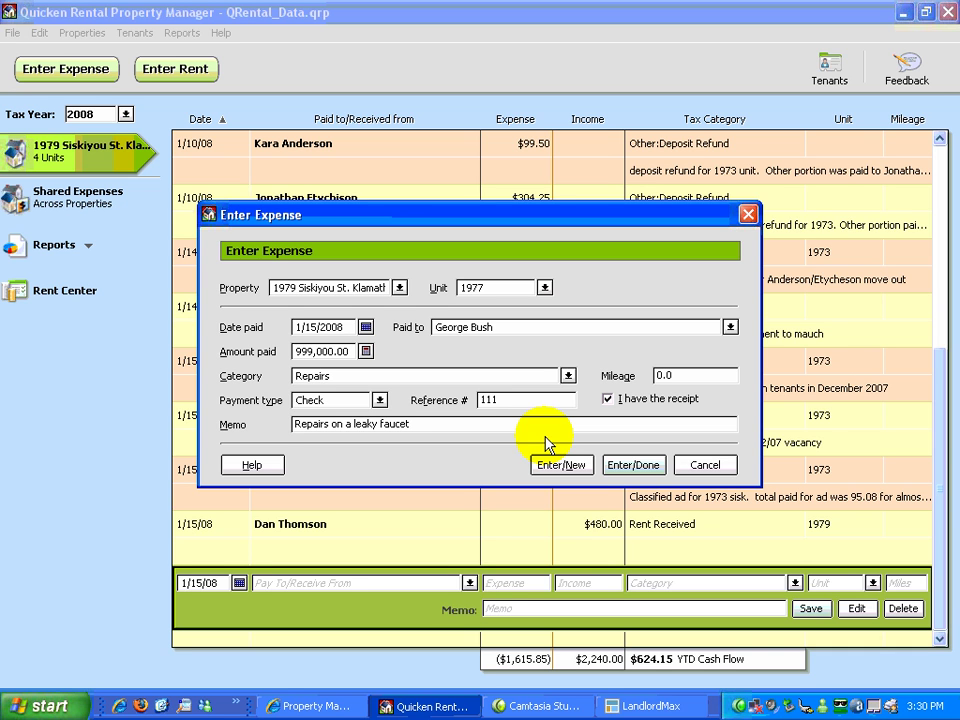
text(on 1/15)
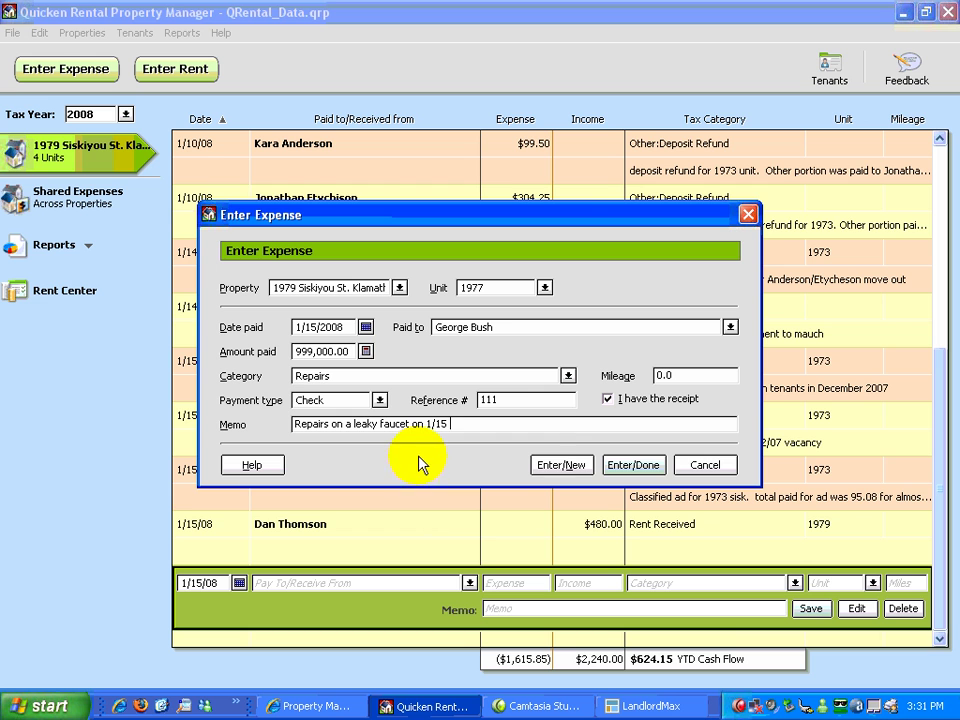
click(632, 465)
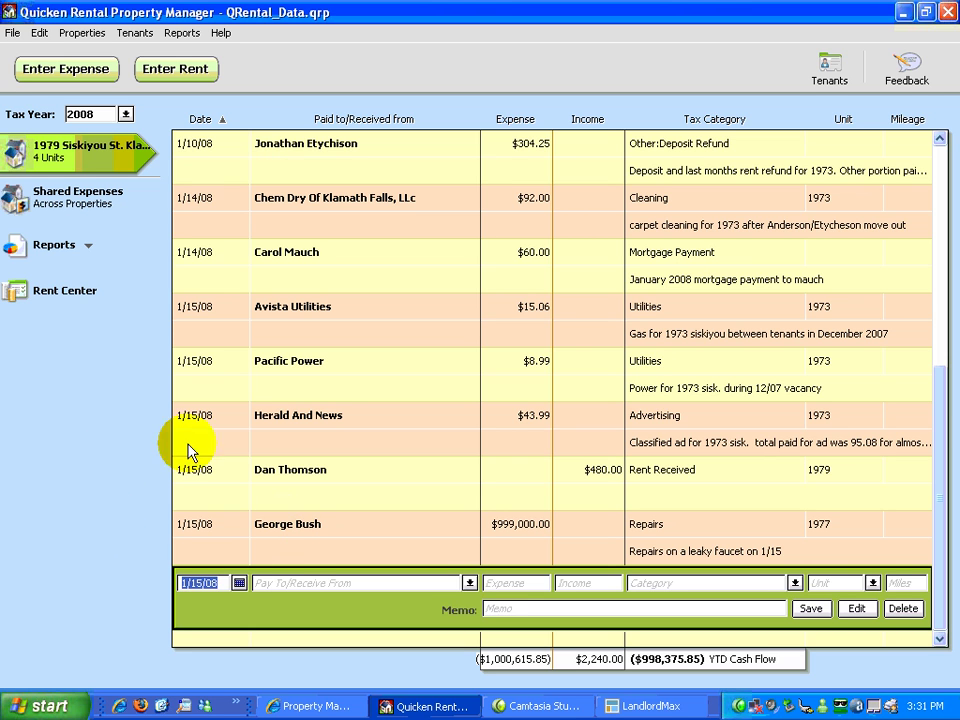
Review the property's 2008 ledger from the first January entry through the newest one, returning to the earliest entries
drag(950, 418, 943, 206)
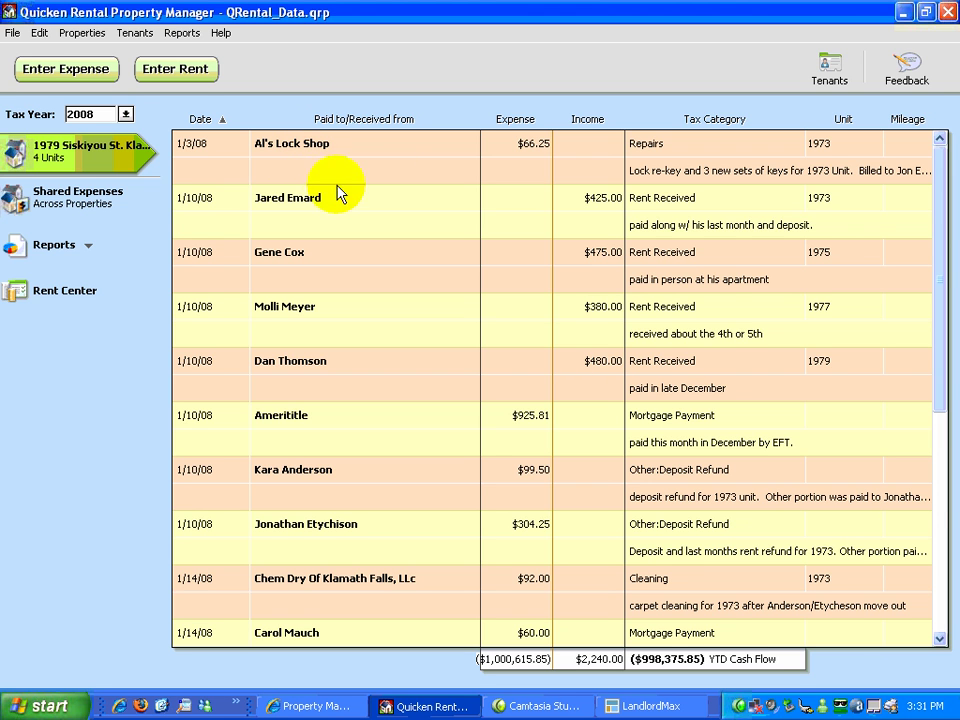
drag(937, 207, 940, 268)
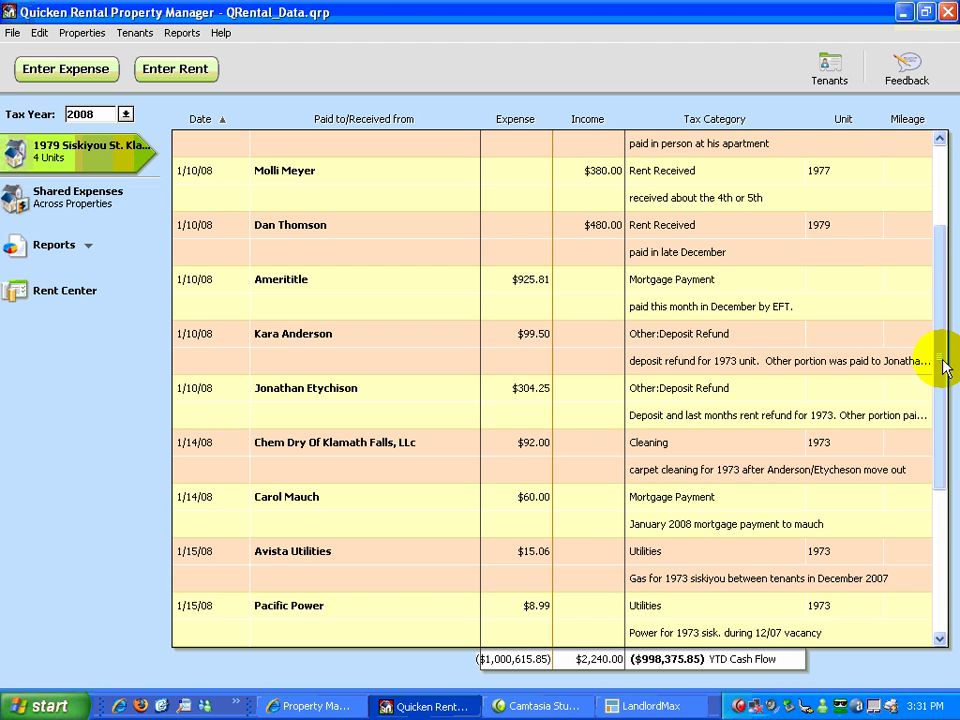
drag(943, 366, 928, 553)
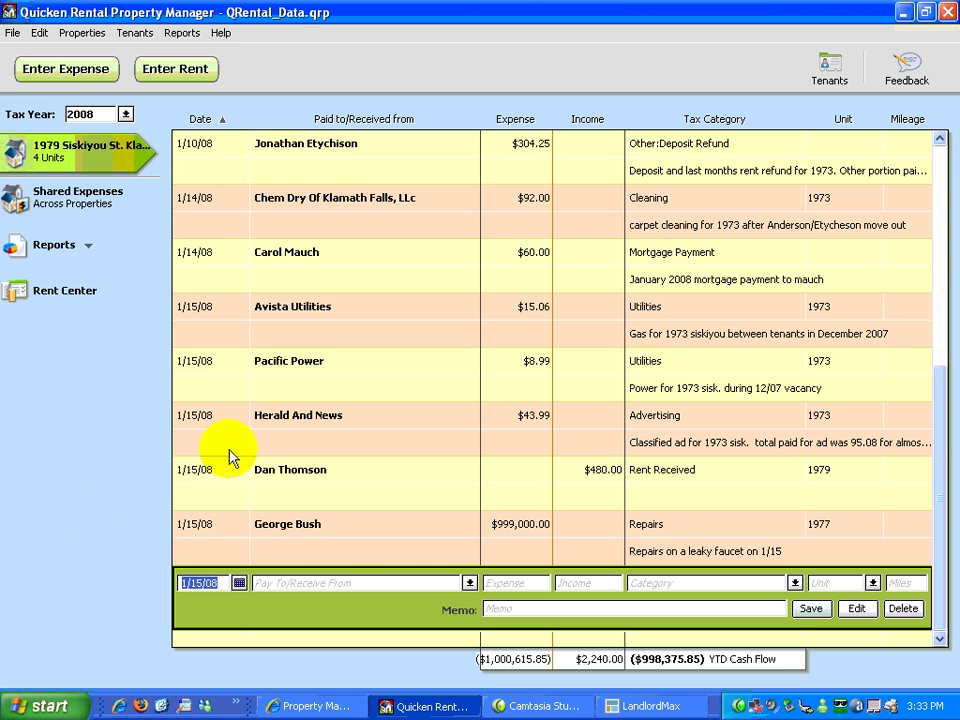
drag(943, 418, 945, 182)
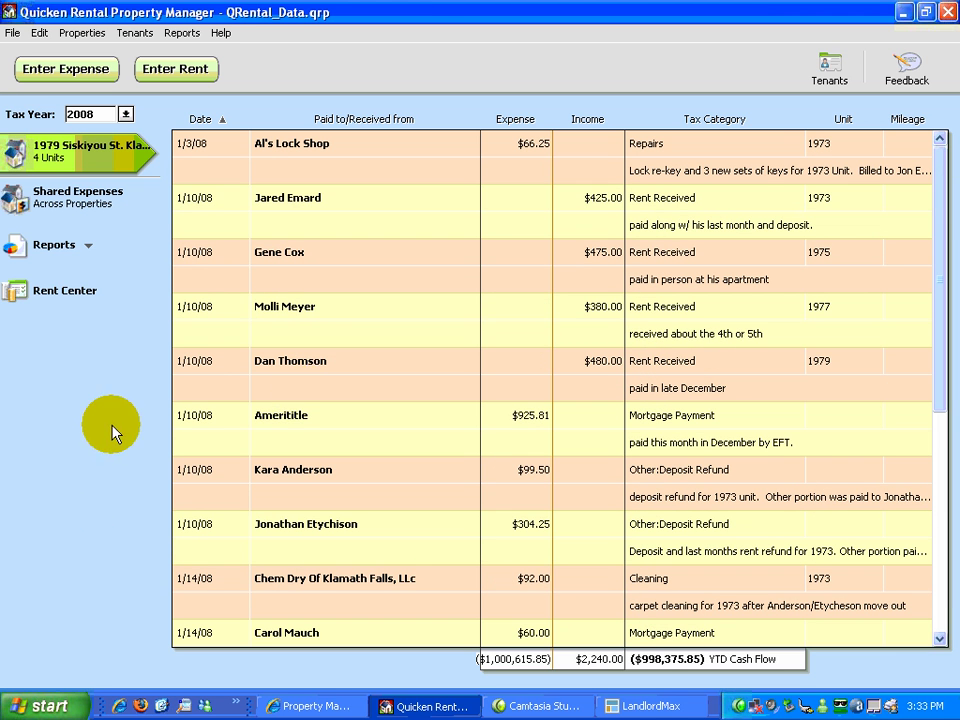
View the shared expenses ledger and open the Income & Expense Report
click(80, 215)
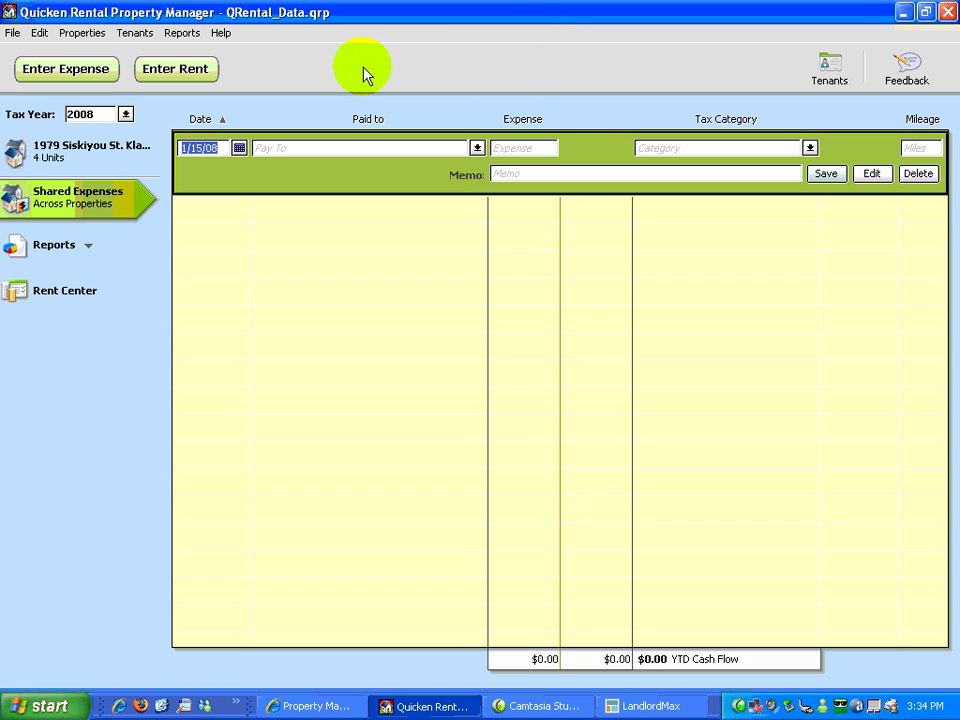
click(68, 252)
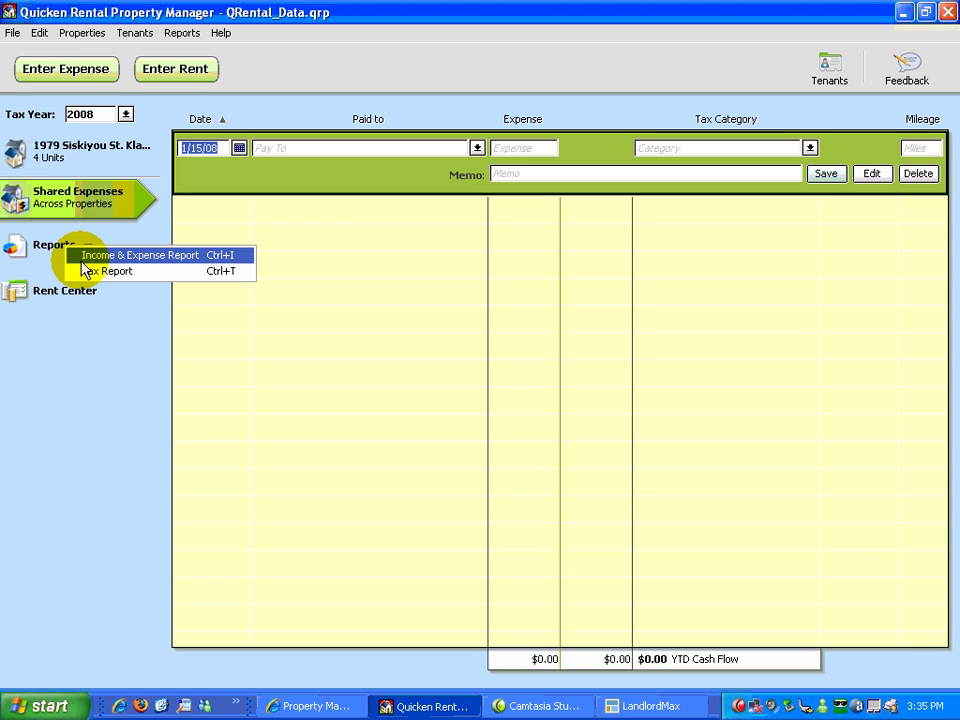
click(135, 257)
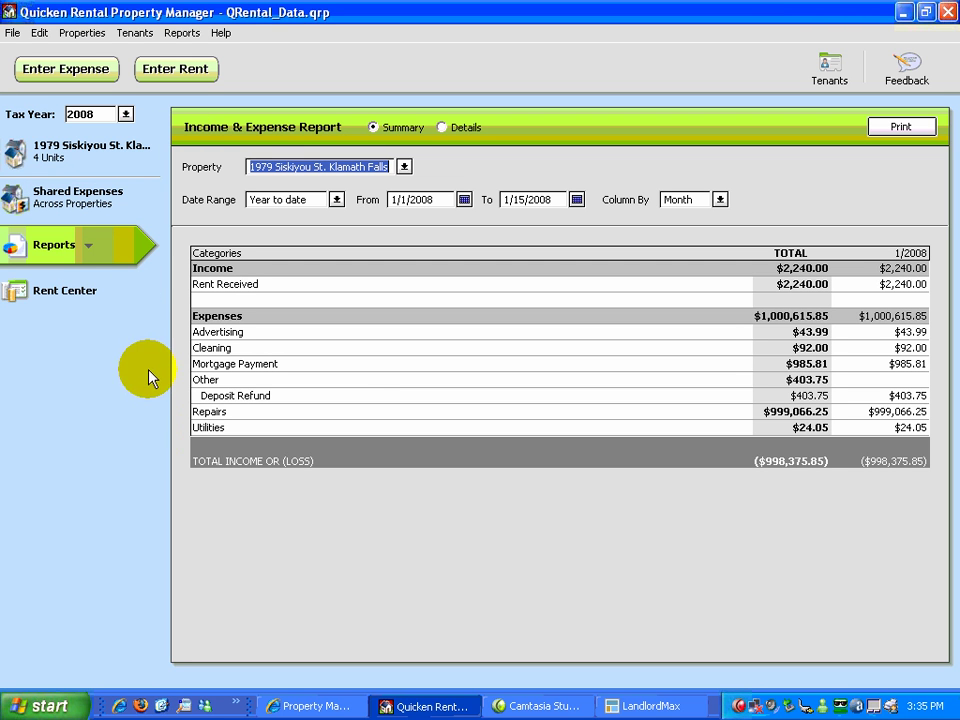
View the Income & Expense Report for all properties, return it to the single rental property, and check the available date ranges
click(404, 168)
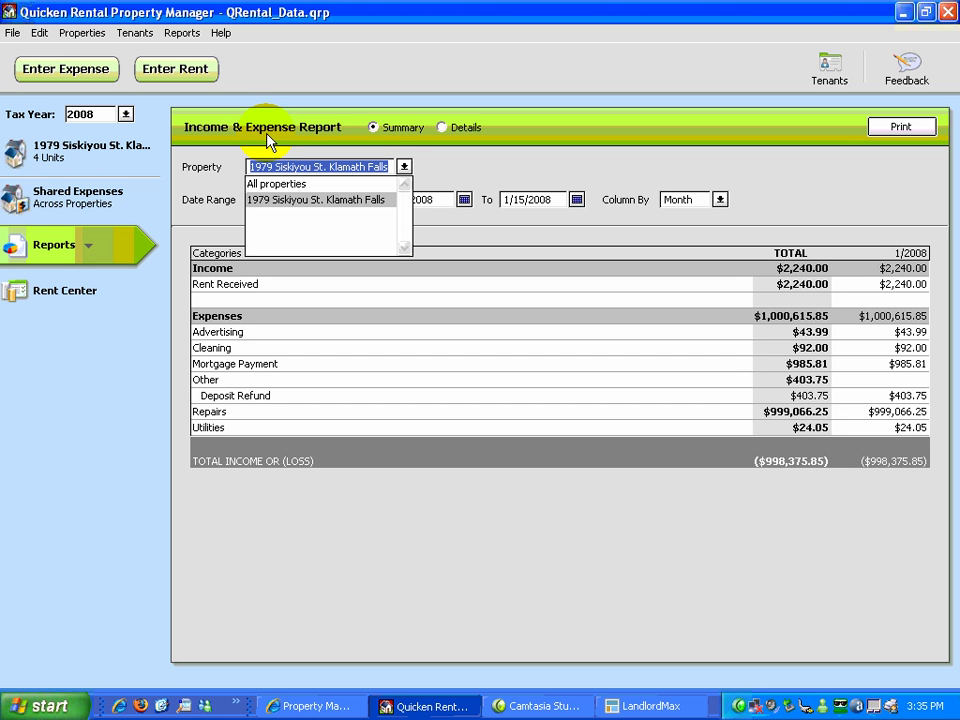
click(266, 184)
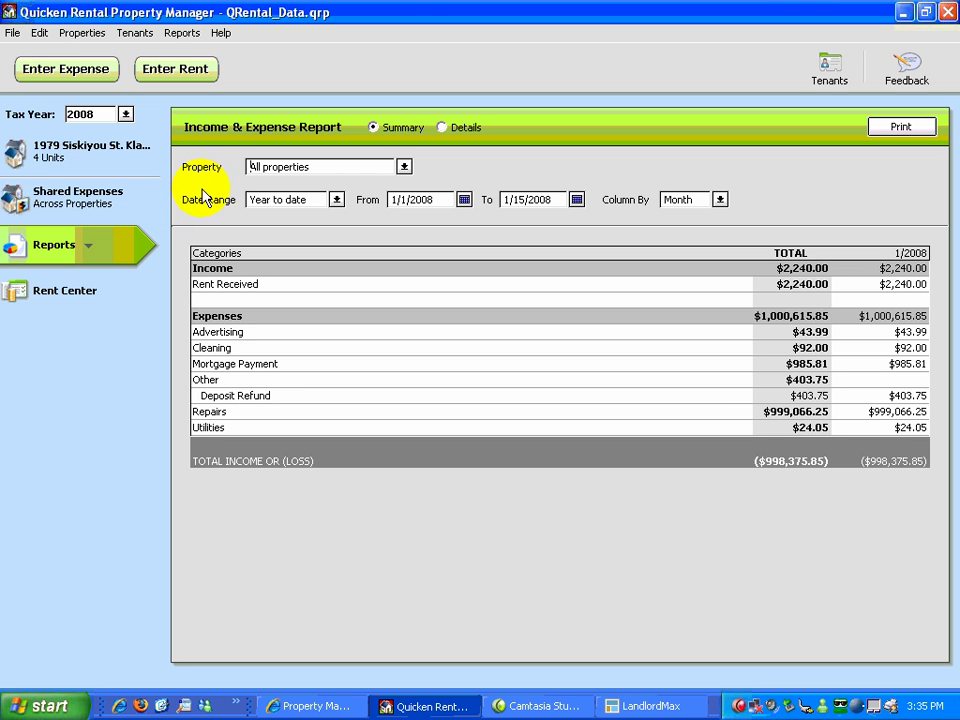
click(404, 167)
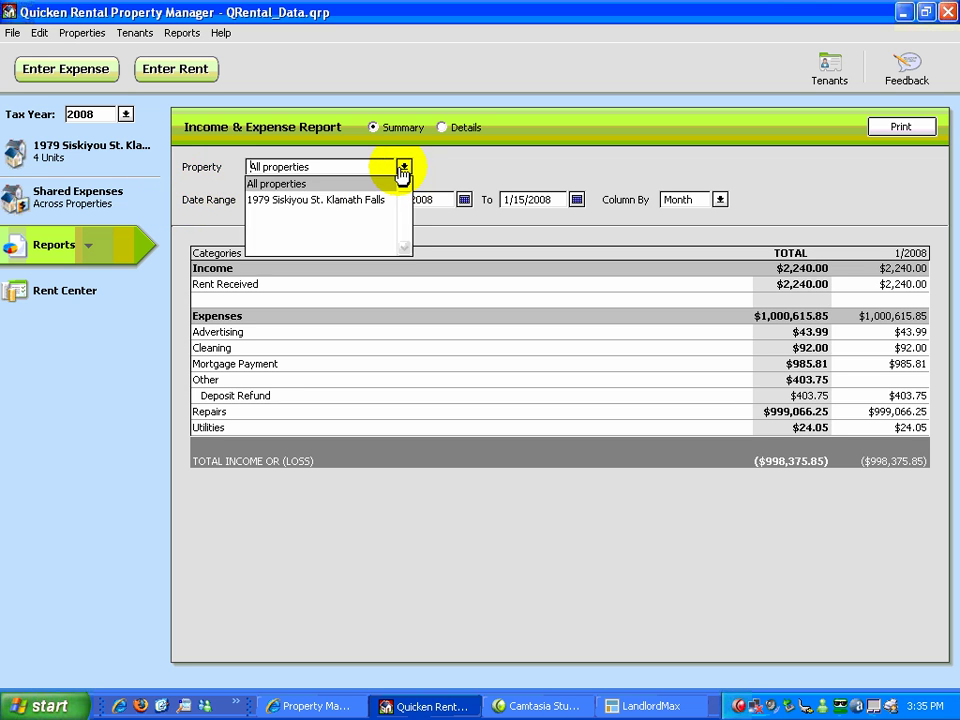
click(332, 201)
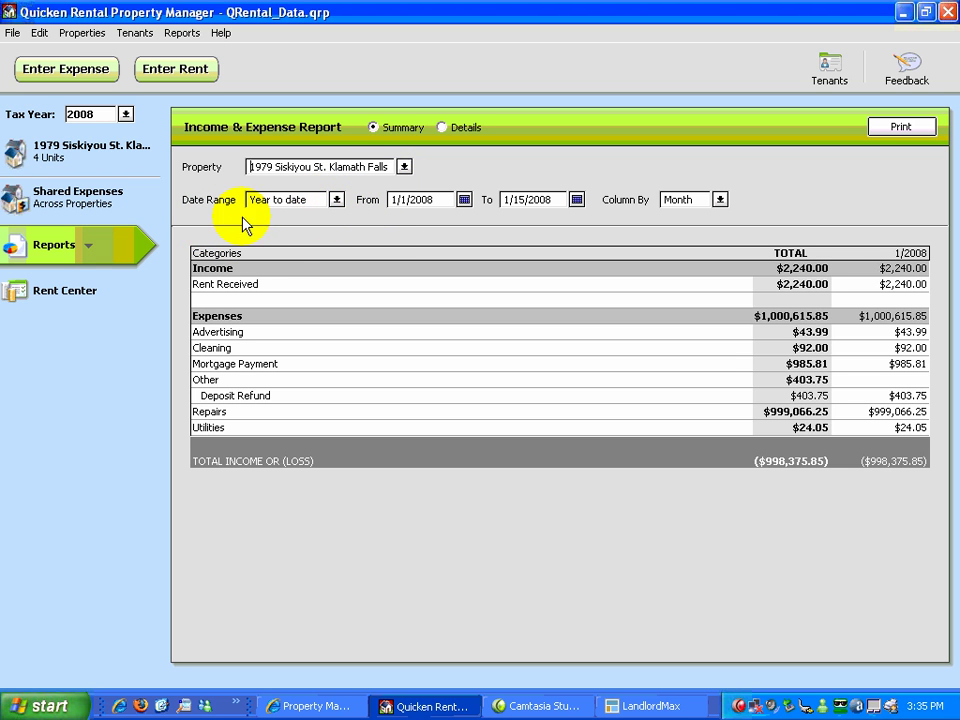
click(336, 201)
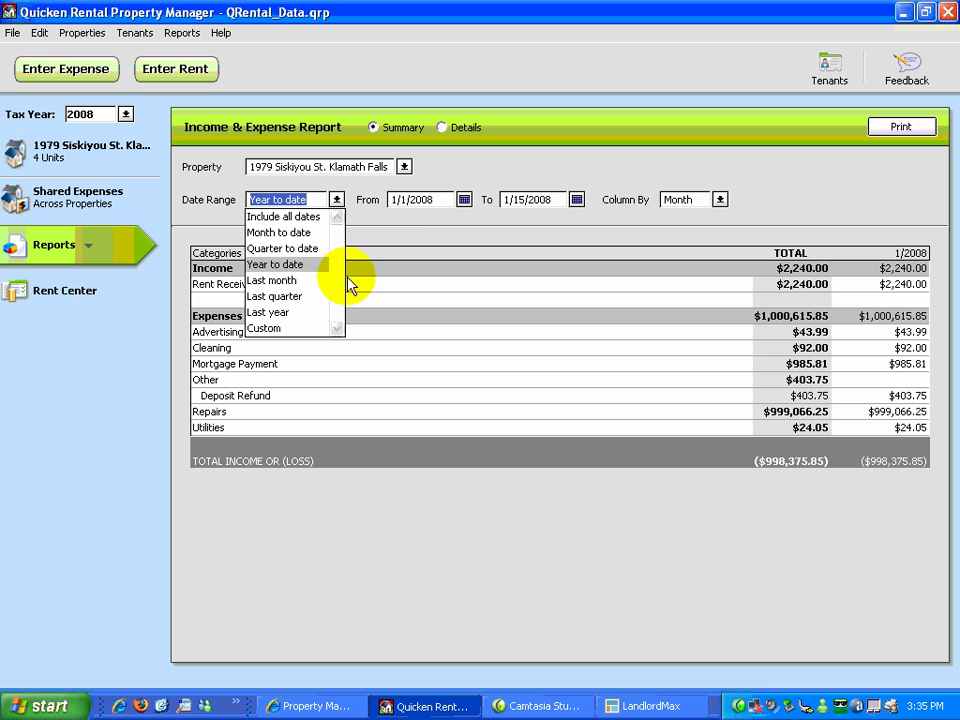
click(389, 229)
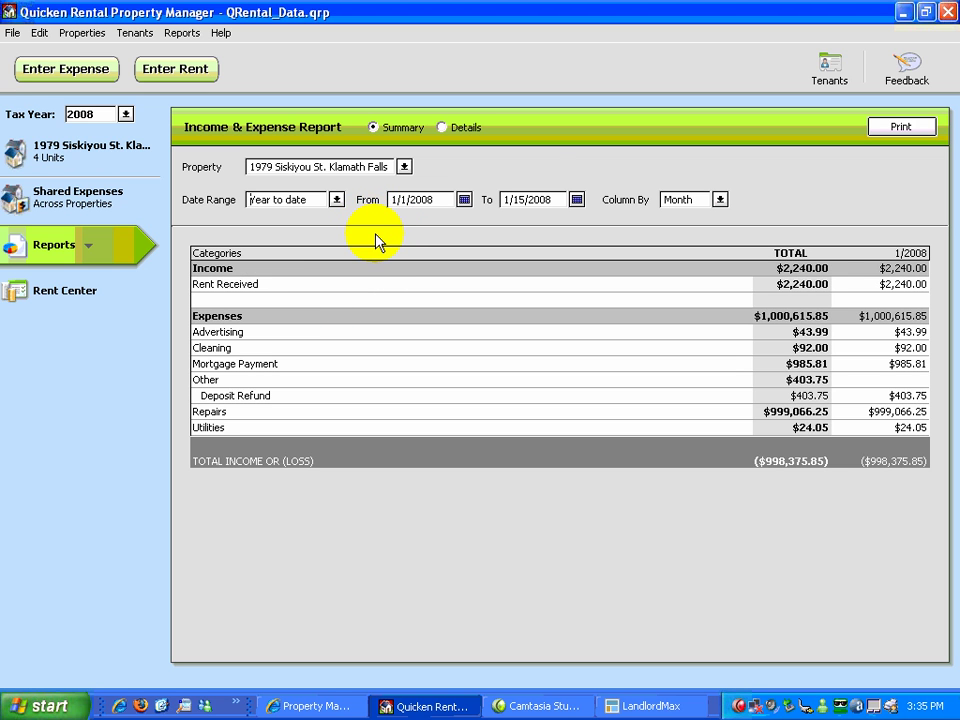
Break the Income & Expense Report down into columns by unit
click(719, 199)
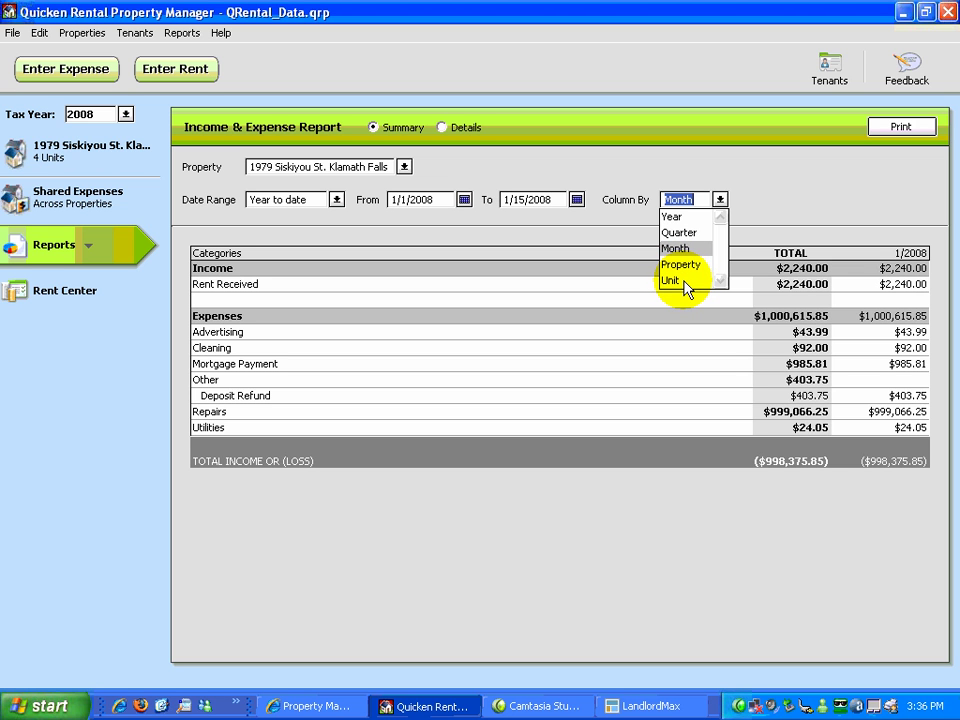
click(672, 281)
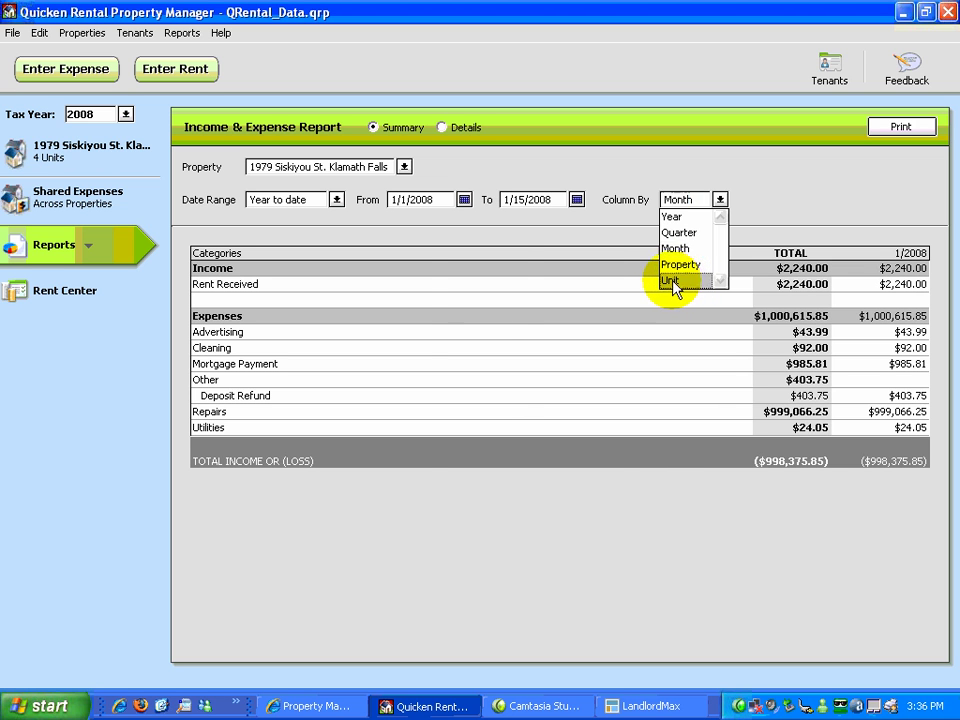
click(673, 283)
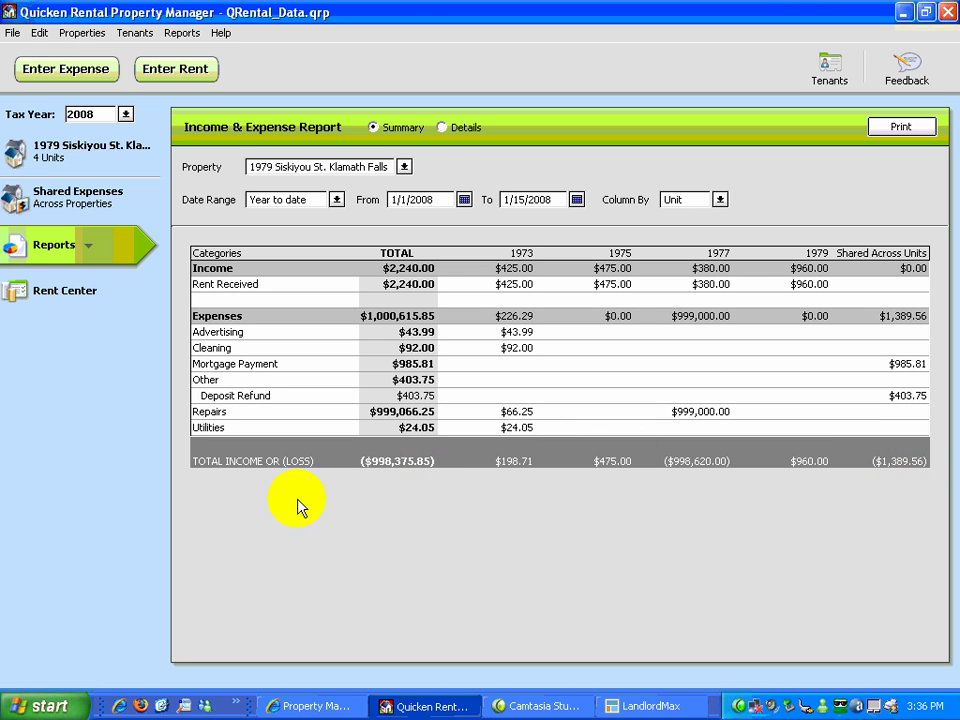
View the Income & Expense Report with columns by year, and return the columns to month
click(720, 199)
click(677, 218)
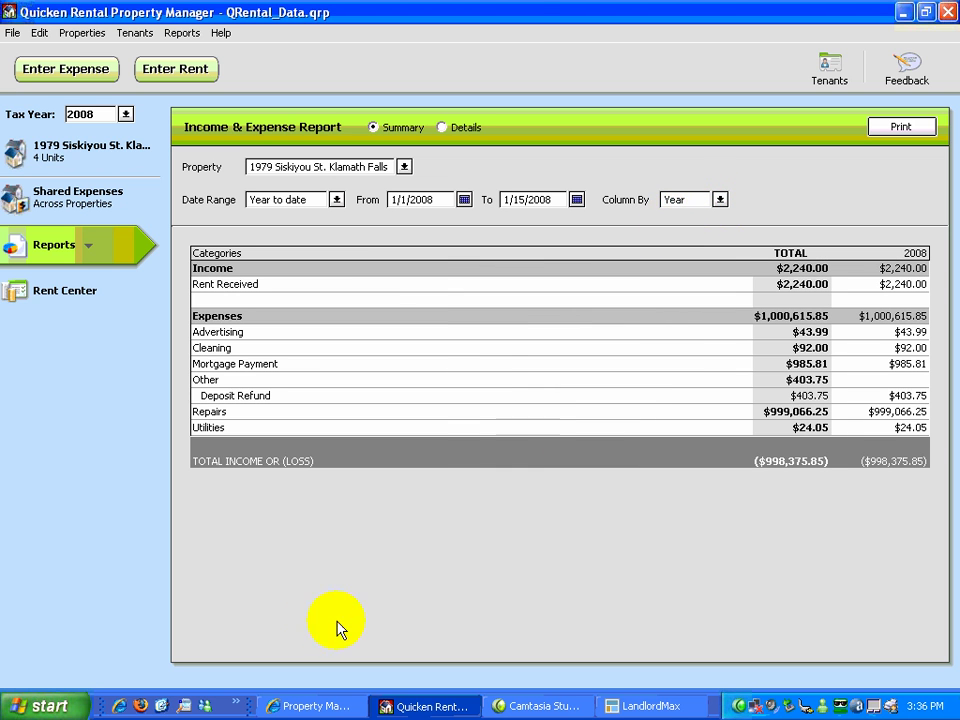
click(720, 199)
click(680, 250)
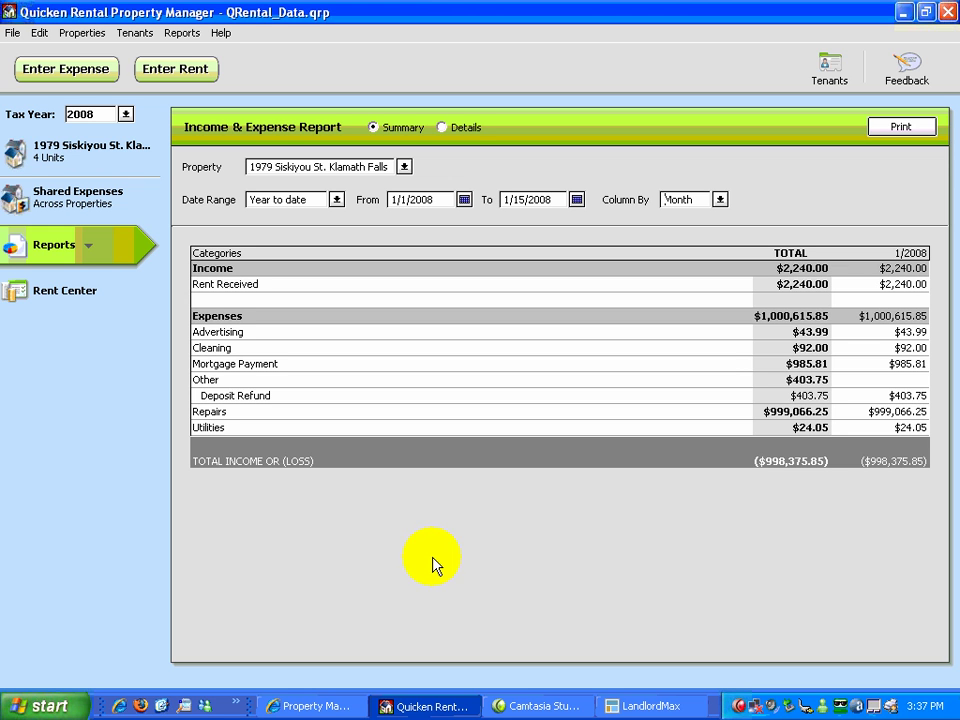
Open the Tax Report and check which tax years it offers
click(70, 247)
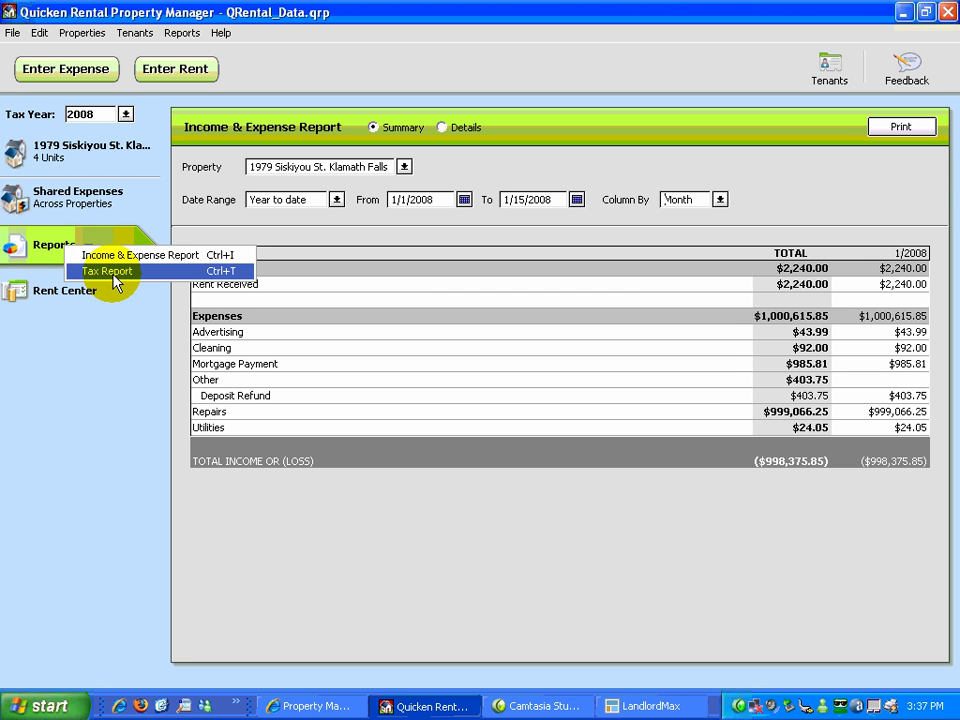
click(114, 281)
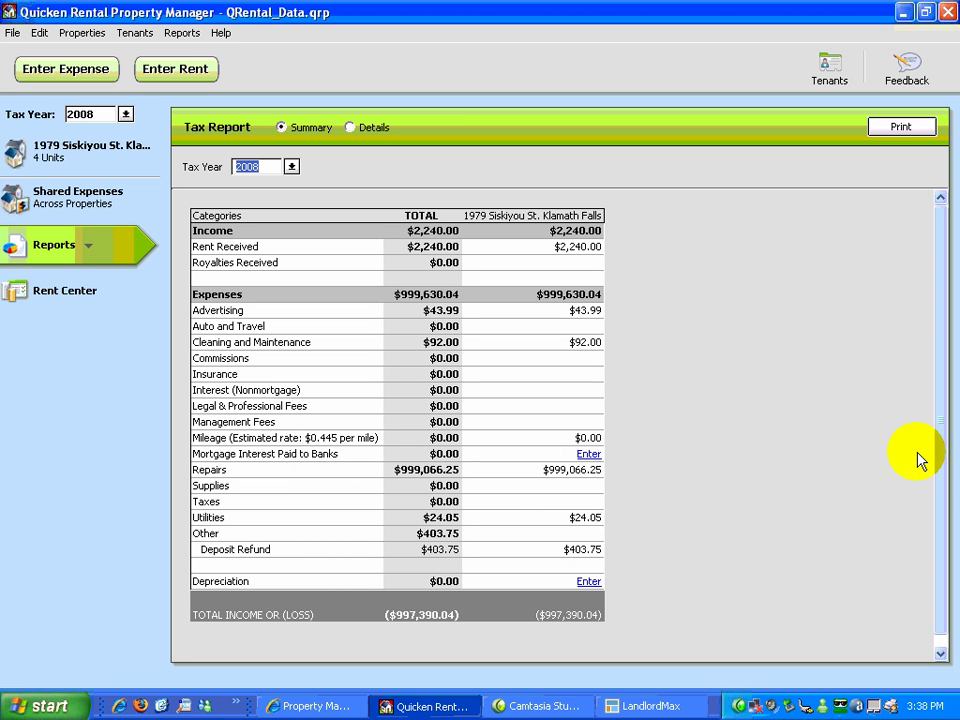
click(292, 167)
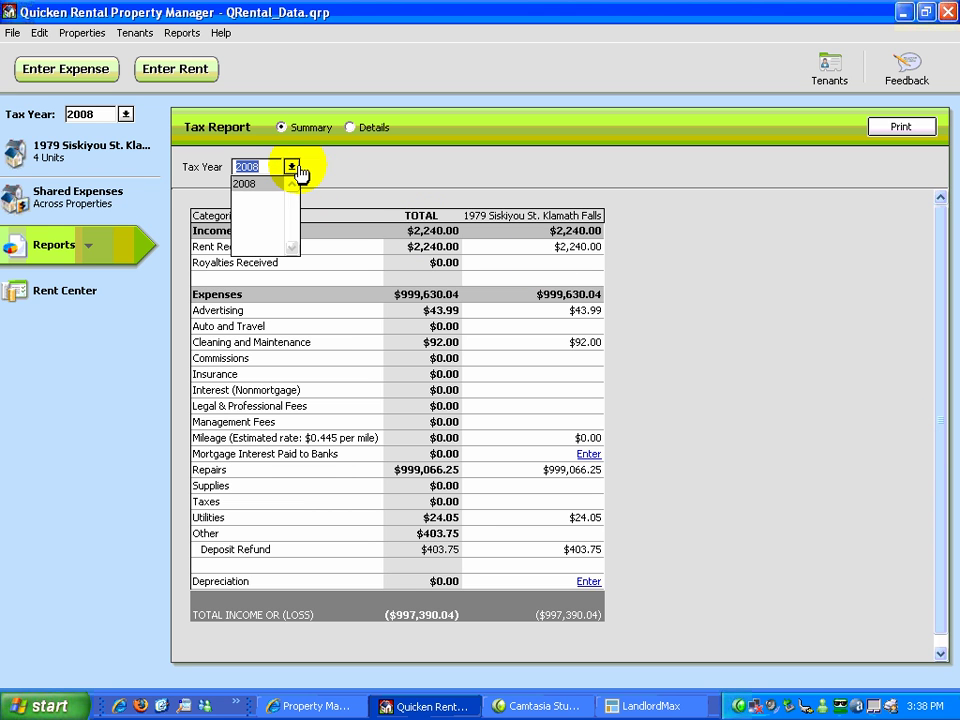
click(366, 152)
Examine the Tax Report's detailed transactions and return to its summary view
click(349, 128)
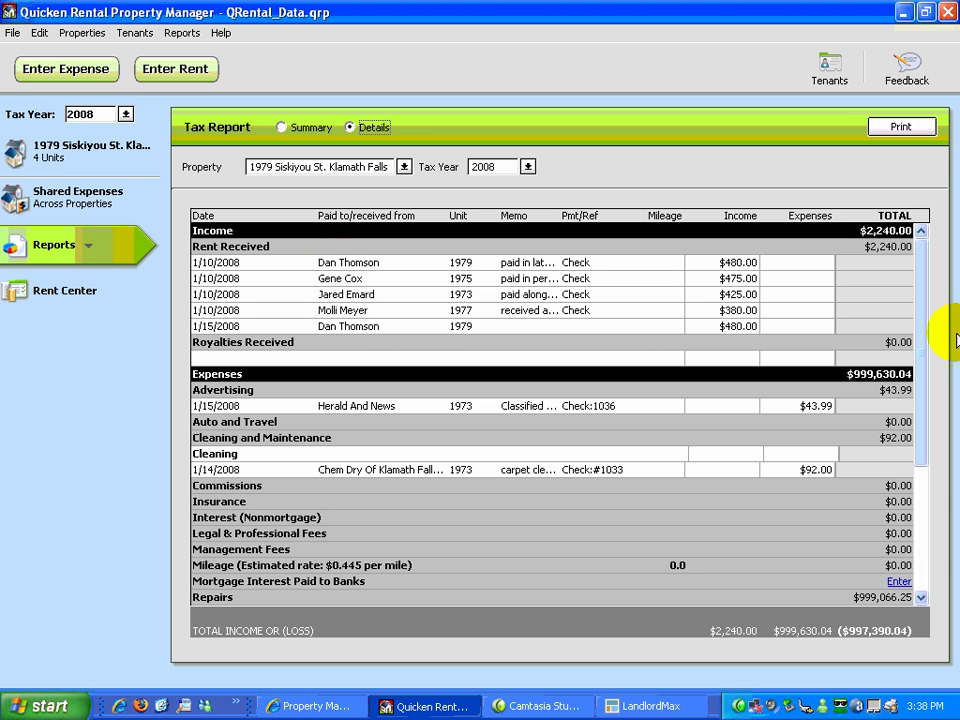
mouse_move(926, 300)
mouse_down()
mouse_move(934, 476)
mouse_move(925, 290)
mouse_up()
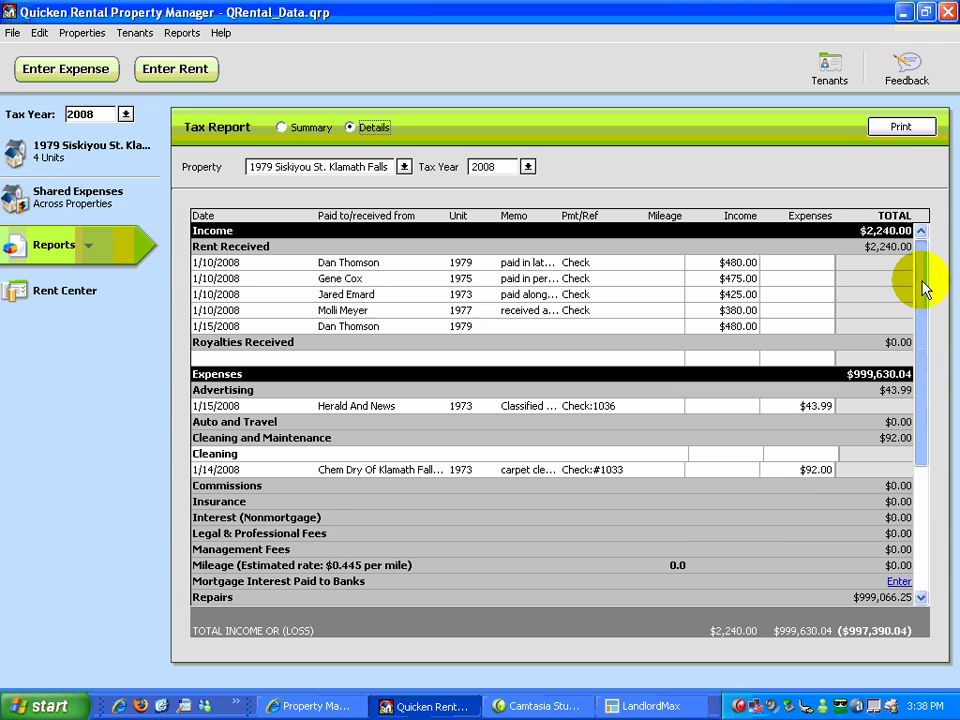
click(299, 132)
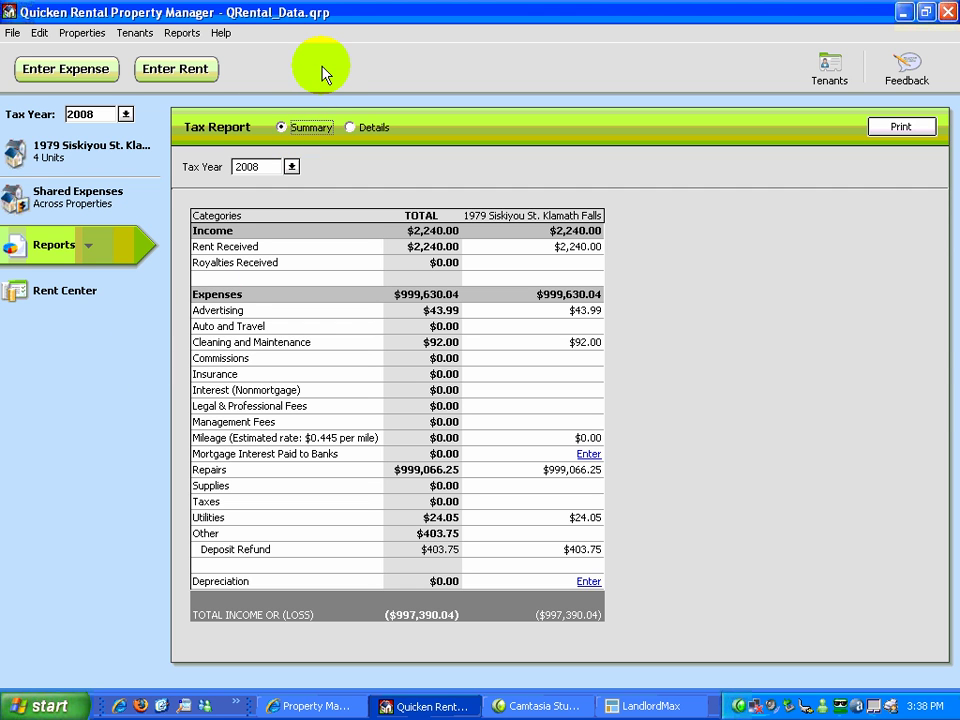
View the rent entry form and the Rent Center's tenant payment overview, cancelling each rent entry without recording it
click(172, 68)
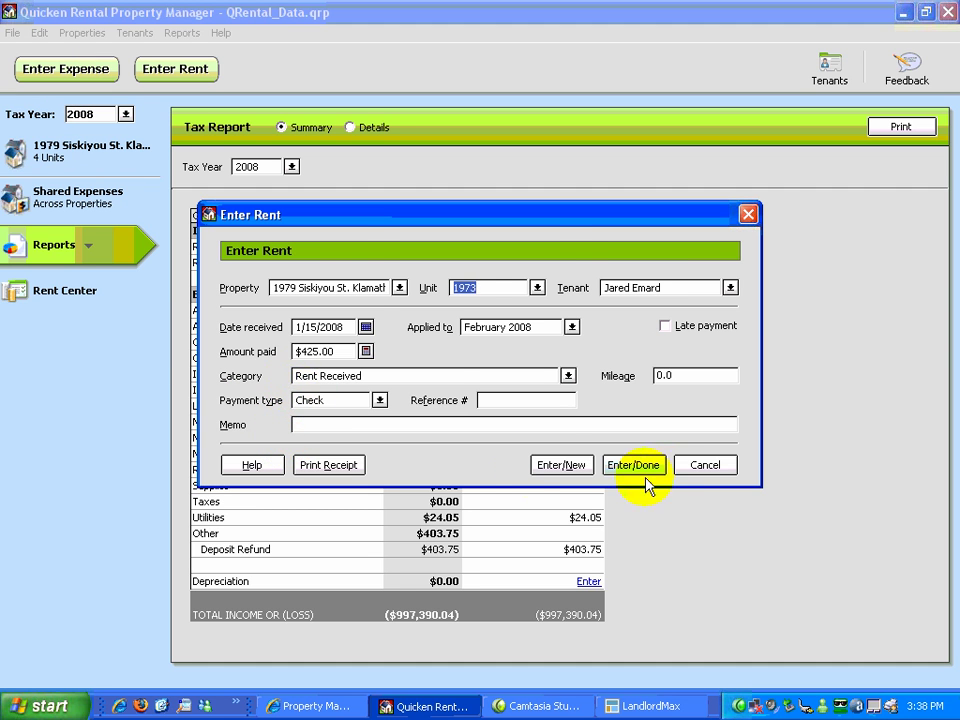
click(716, 466)
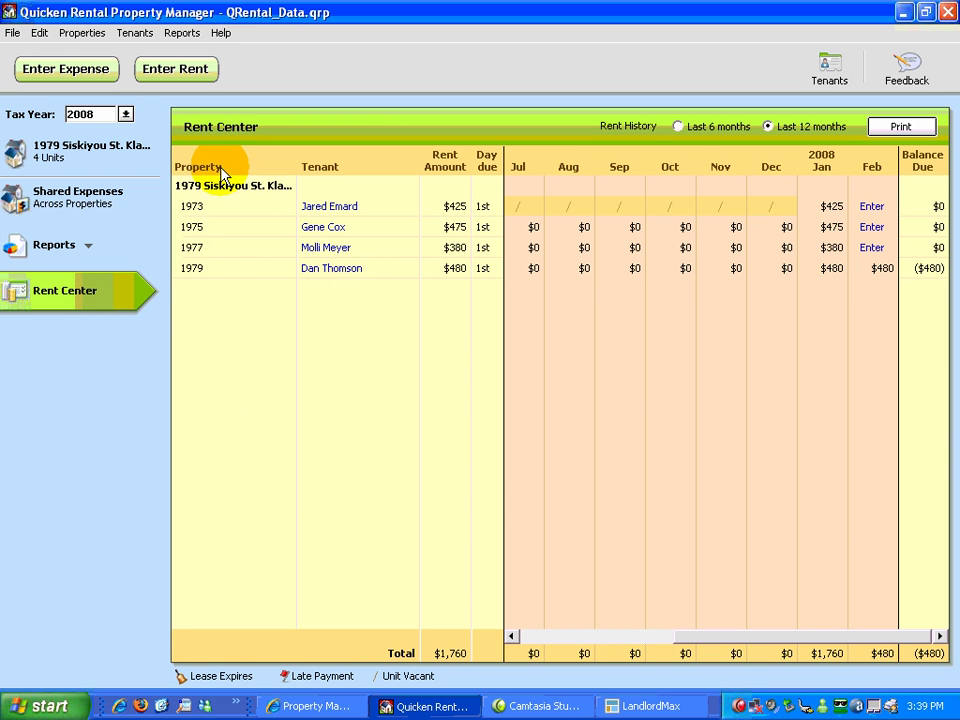
click(177, 86)
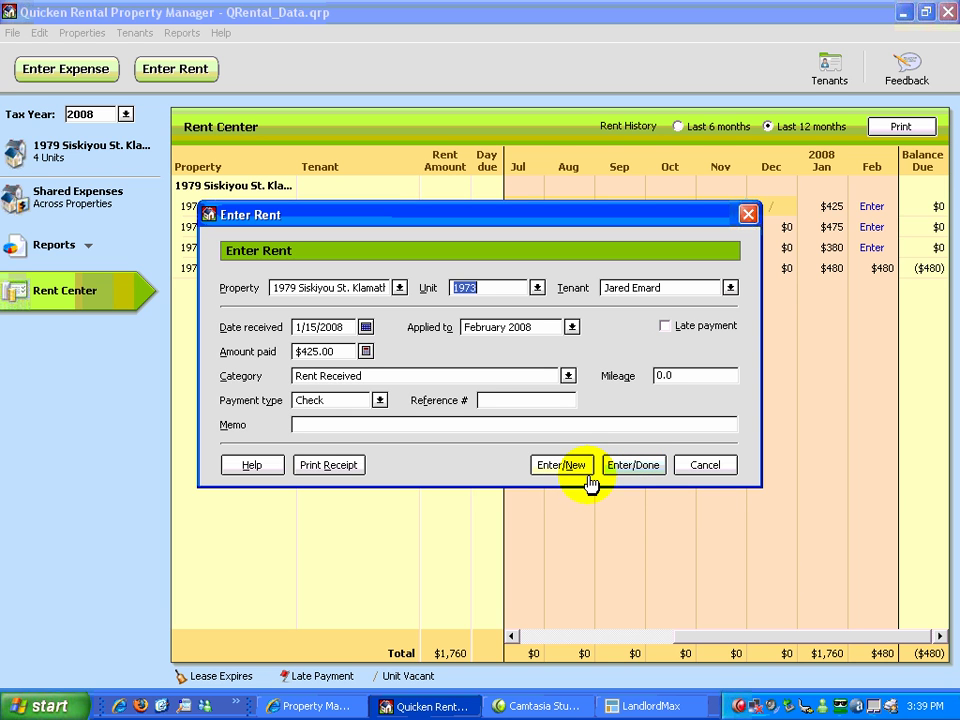
click(707, 466)
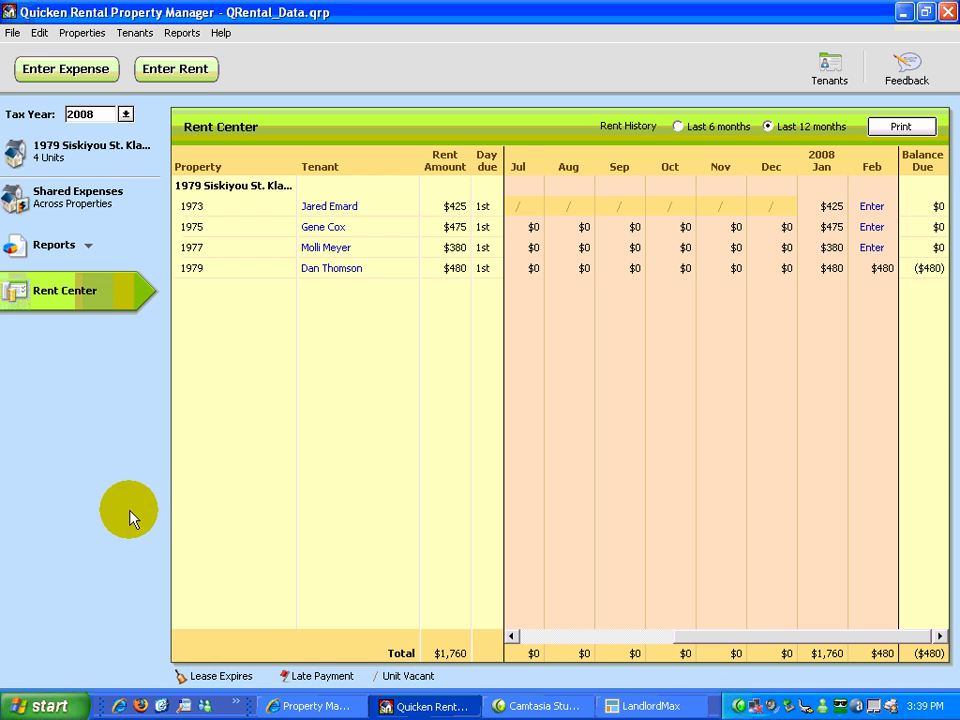
Look through the file, editing and property commands, and open the rental property's income and expense ledger
click(10, 34)
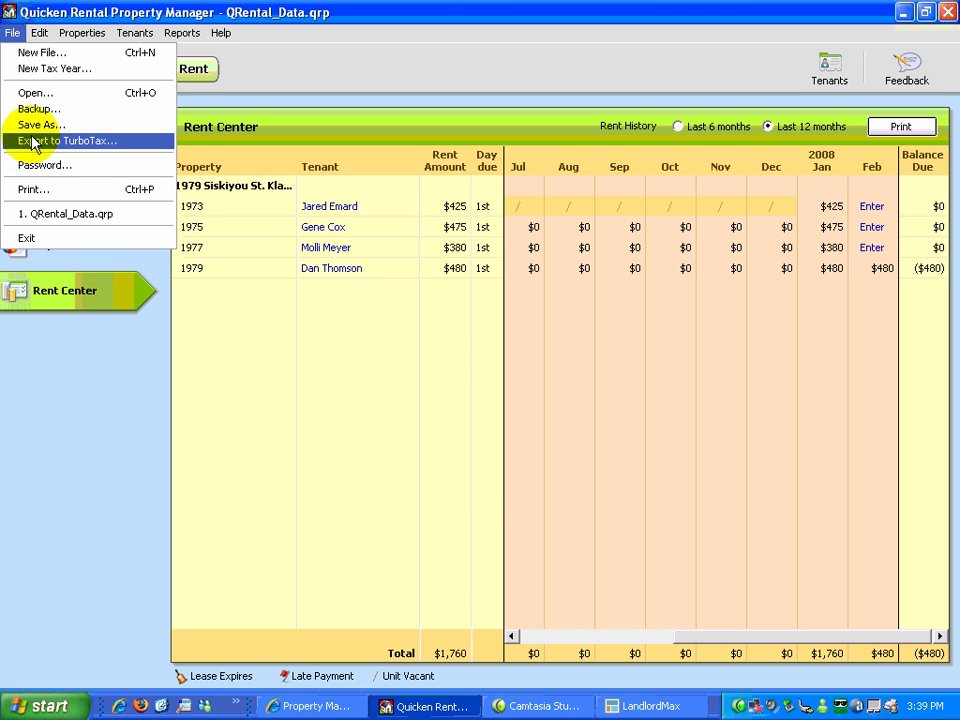
mouse_move(38, 30)
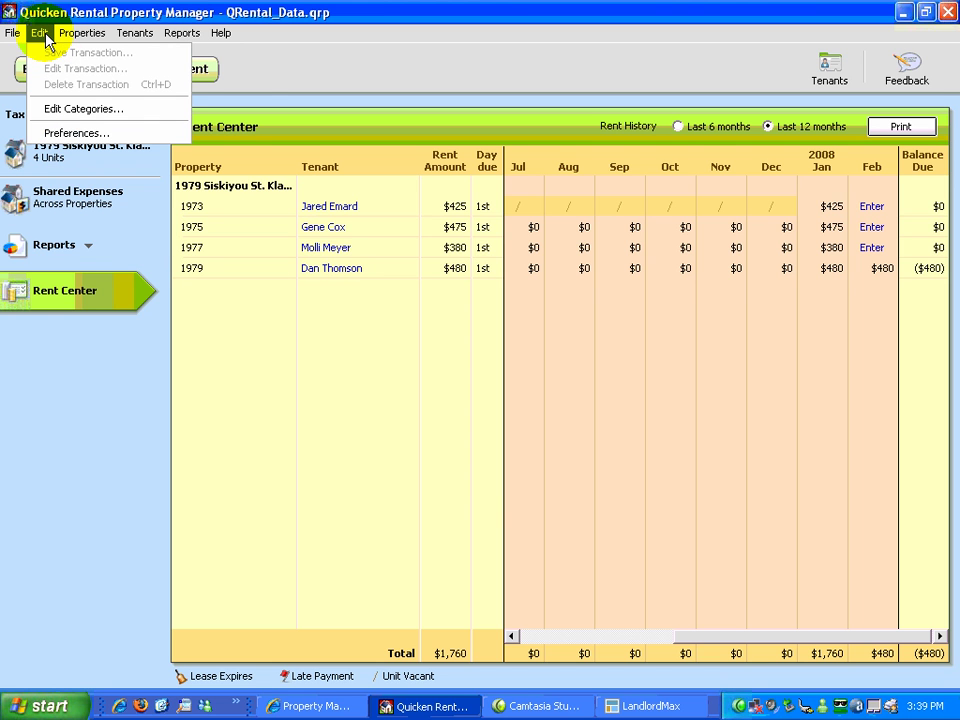
mouse_move(78, 38)
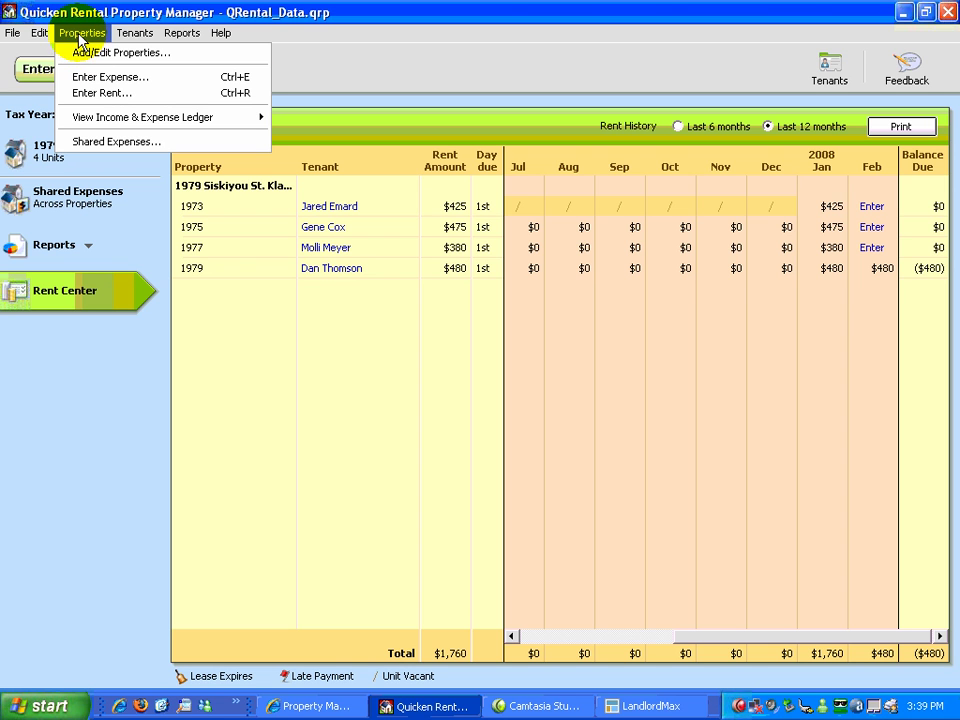
mouse_move(140, 120)
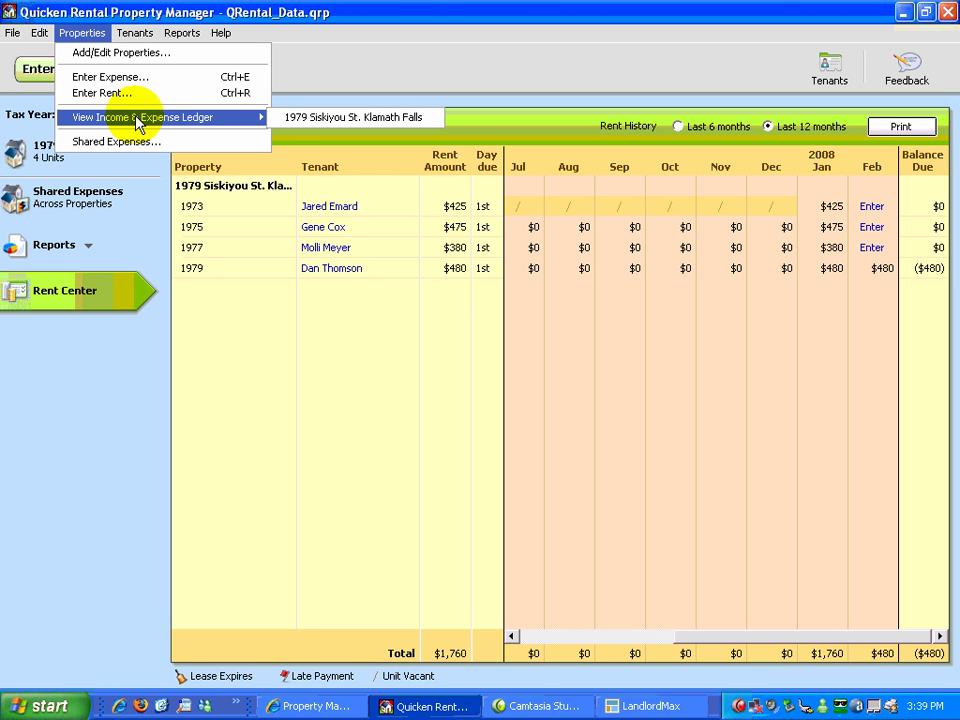
click(296, 121)
drag(945, 435, 947, 20)
Examine the new tenant form's personal, lease and security deposit fields and its property choices, and cancel without adding a tenant
click(135, 33)
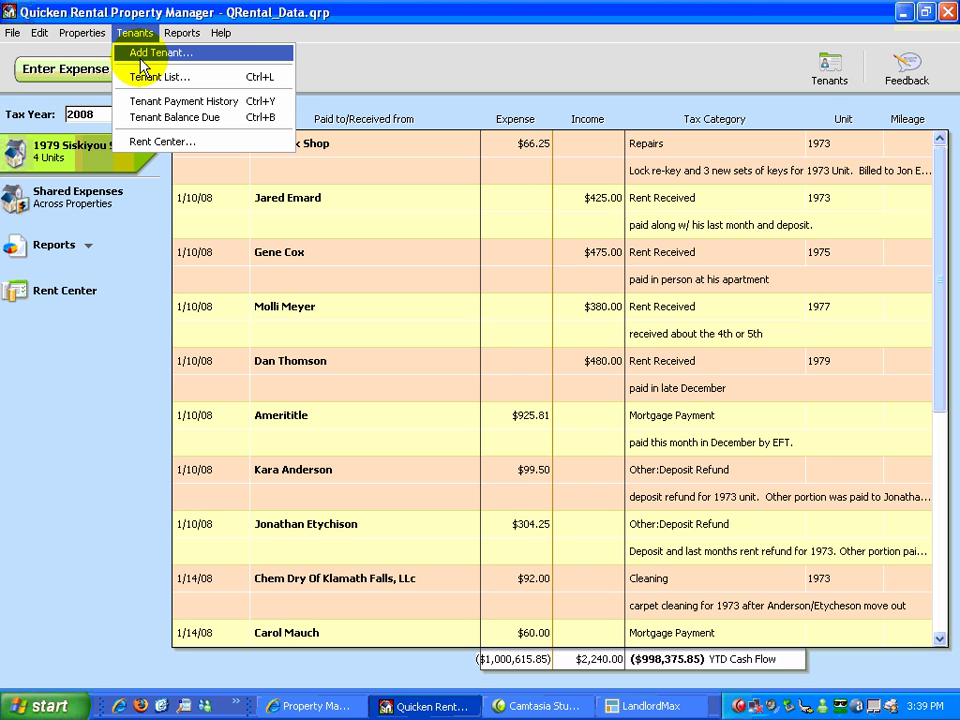
click(140, 53)
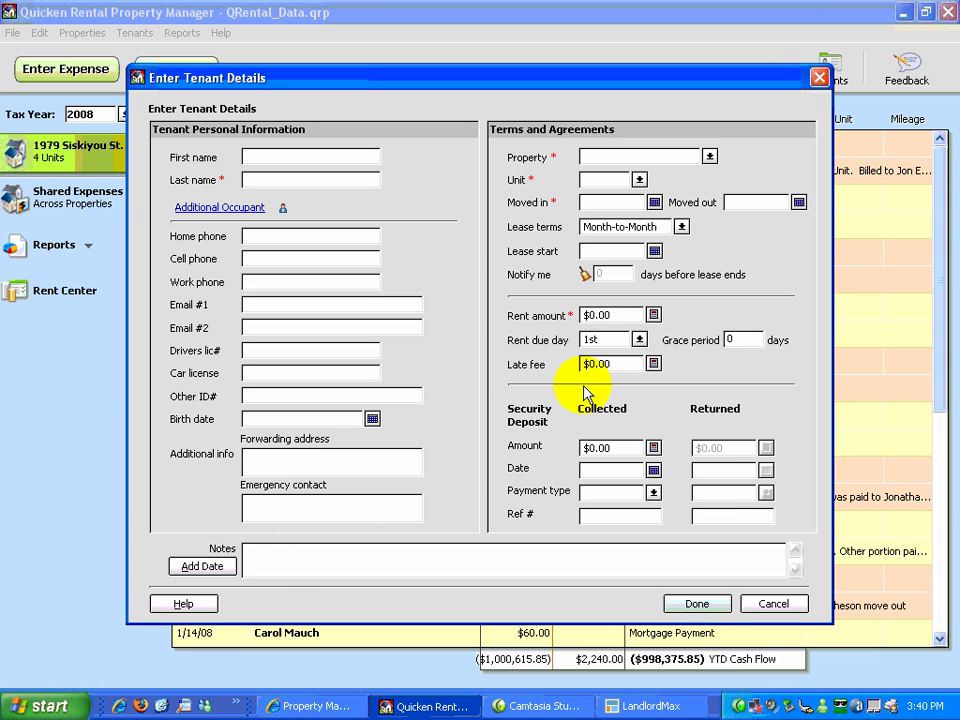
click(708, 157)
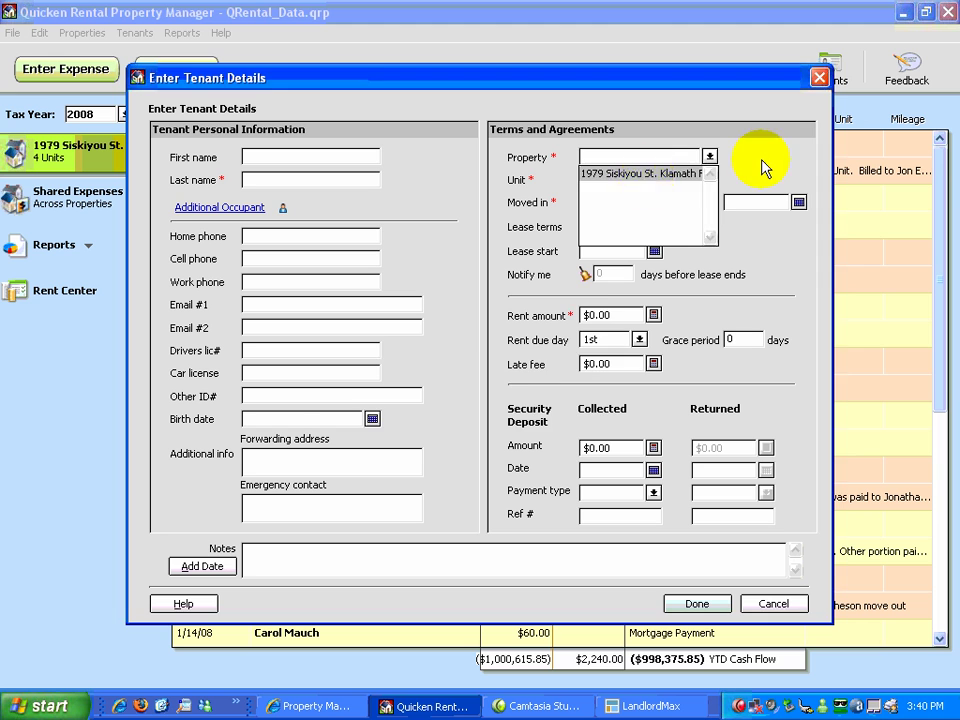
click(639, 180)
click(484, 393)
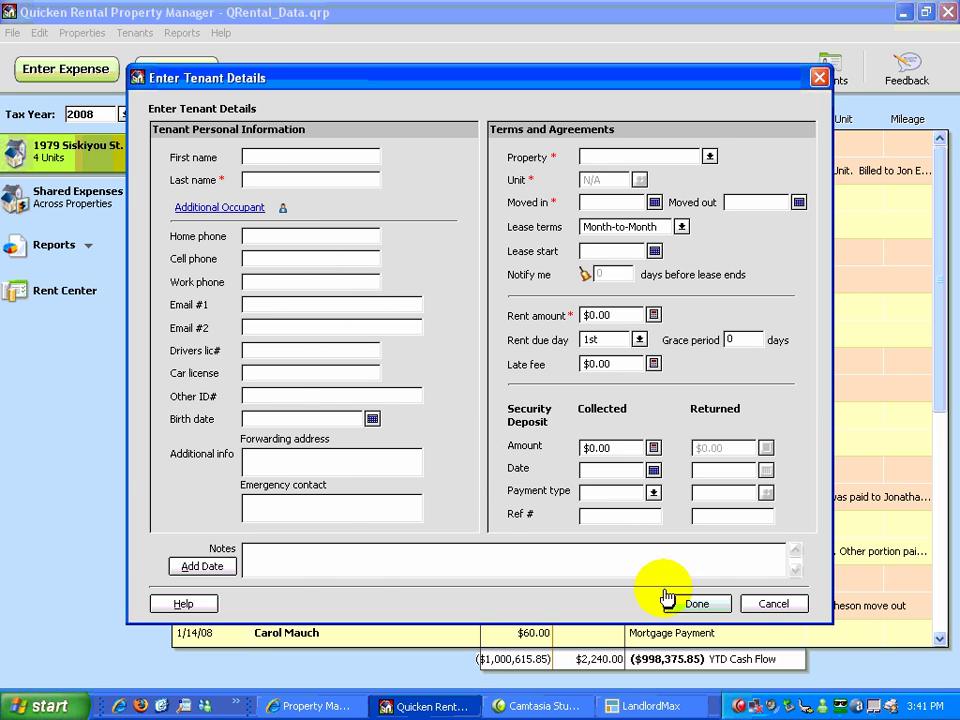
click(776, 605)
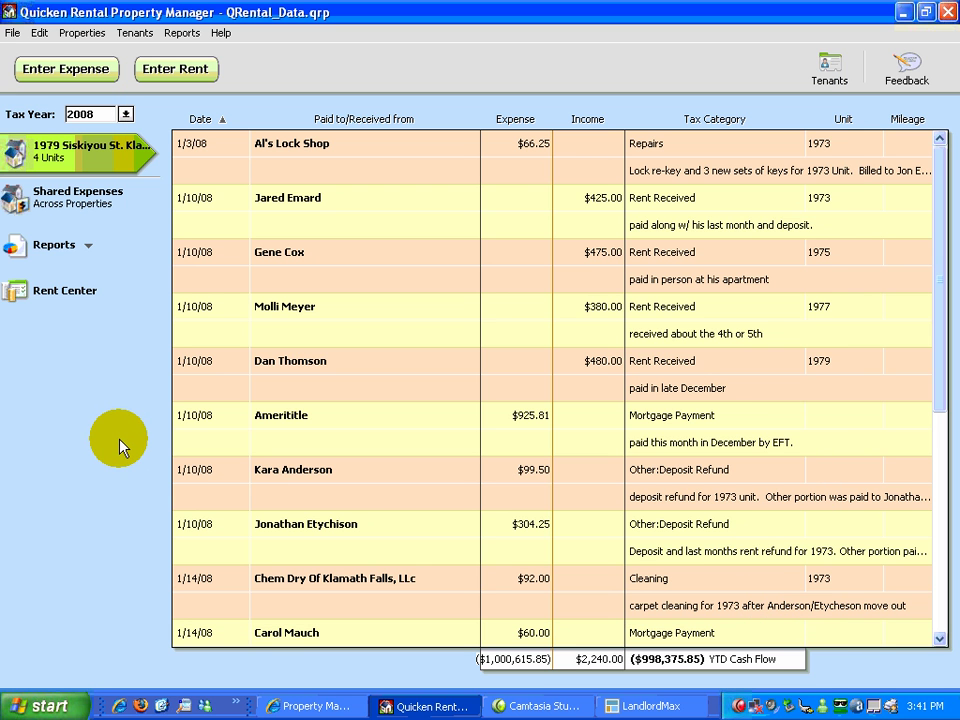